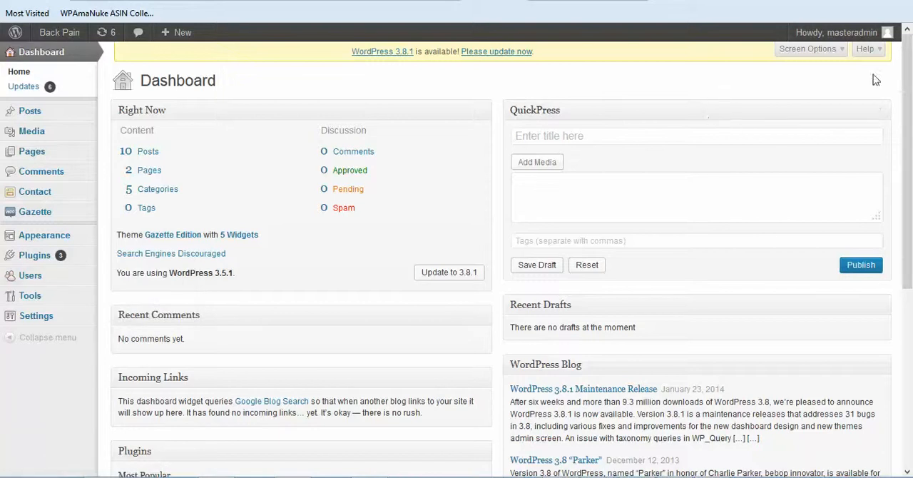
# Step: Review the site's user accounts in the Users list and return to the Dashboard
pyautogui.moveTo(869, 36)
pyautogui.click(43, 278)
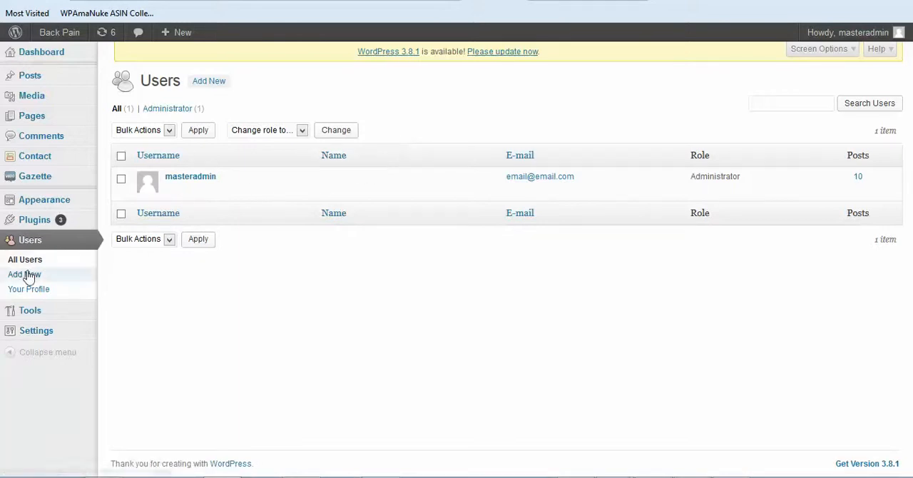
pyautogui.click(14, 2)
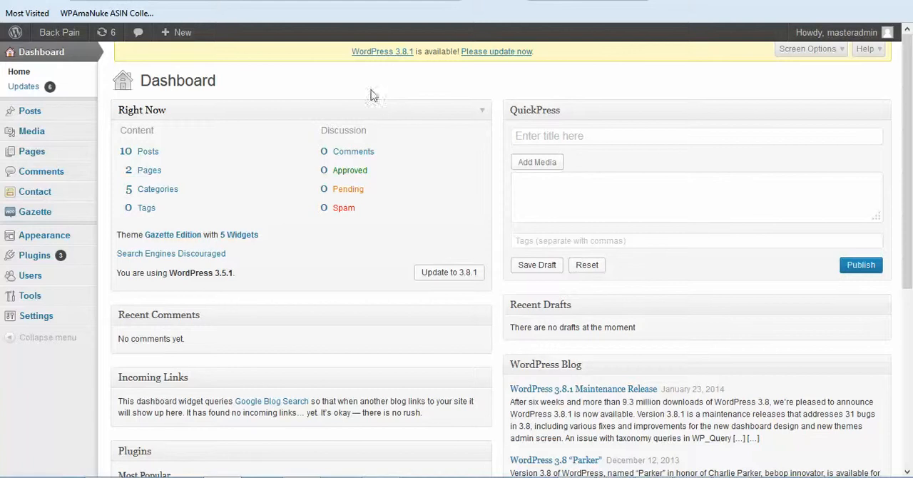
# Step: Update the site's WordPress installation to version 3.8.1
pyautogui.click(493, 54)
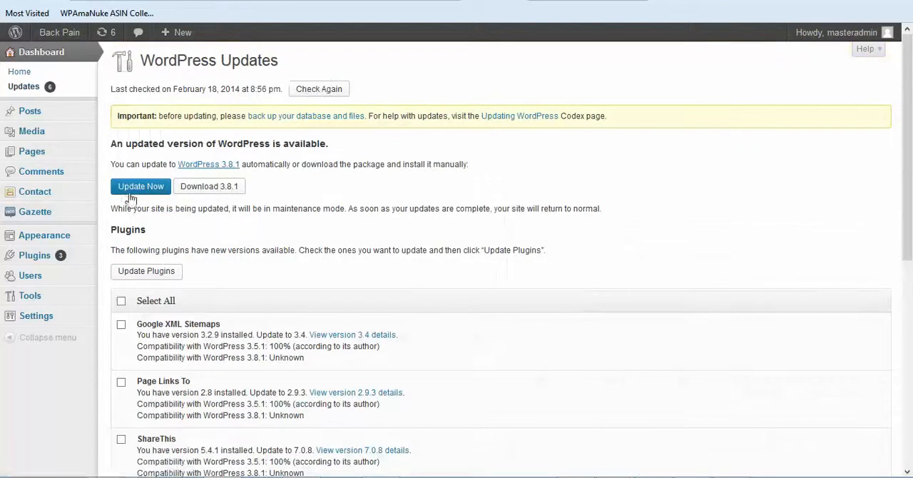
pyautogui.click(139, 187)
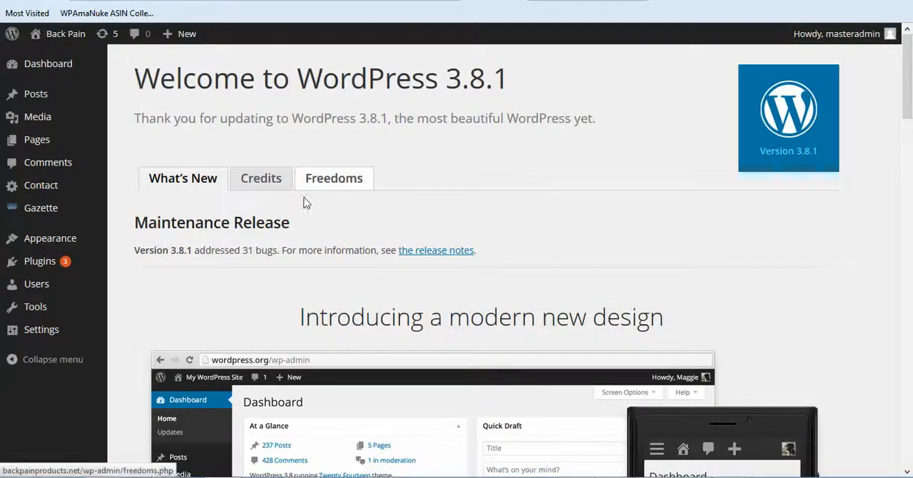
pyautogui.scroll(-2, 224, 240)
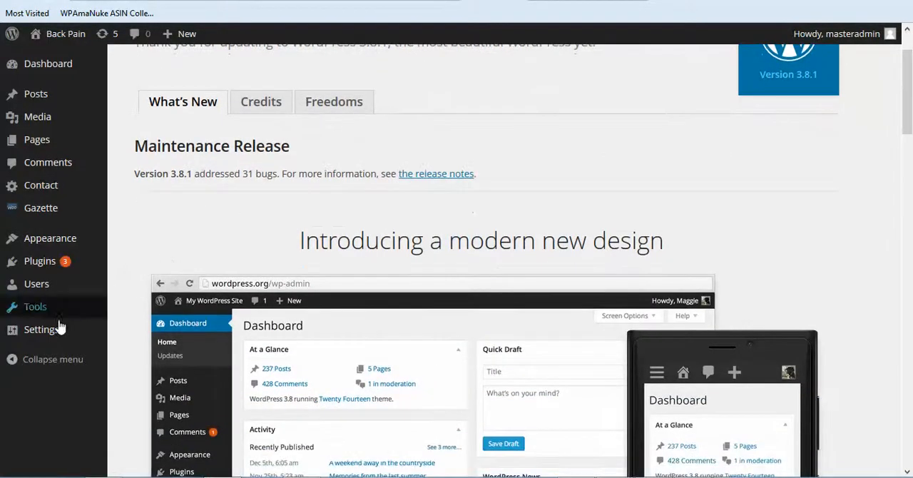
# Step: Open the General Settings and review the site title, admin e-mail address, timezone and date format
pyautogui.moveTo(57, 329)
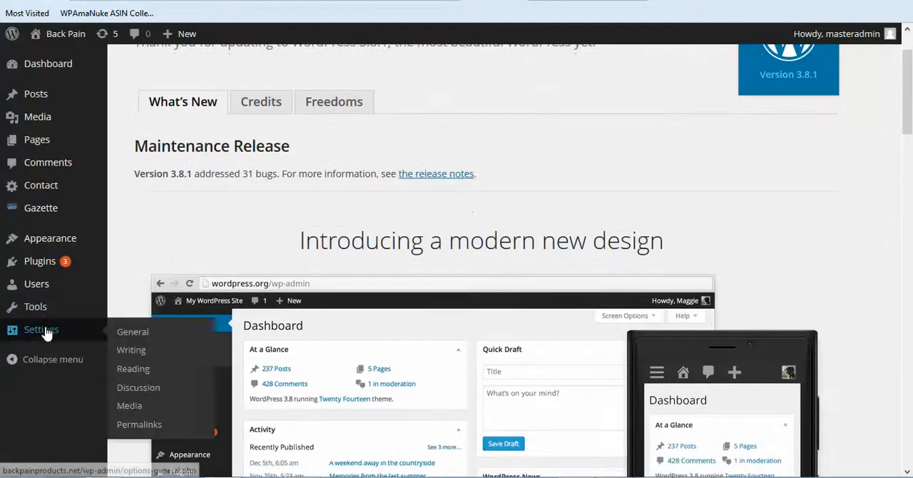
pyautogui.click(137, 338)
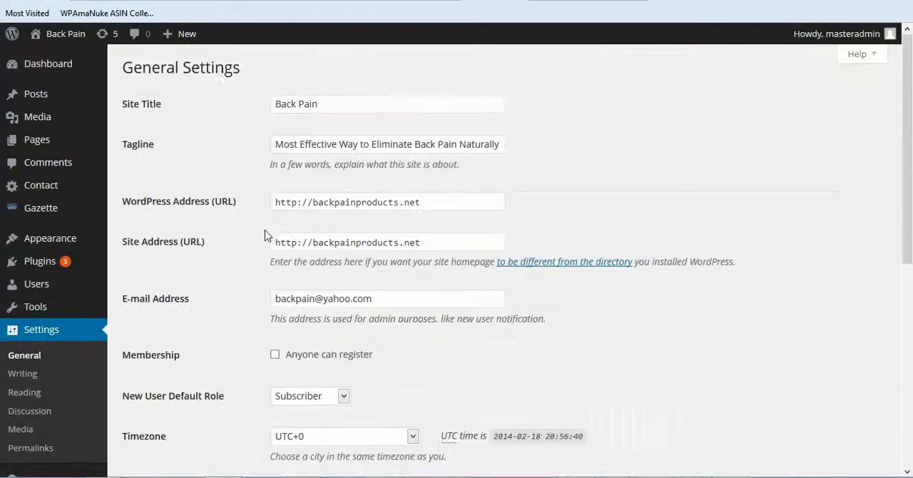
pyautogui.moveTo(326, 107); pyautogui.dragTo(244, 105)
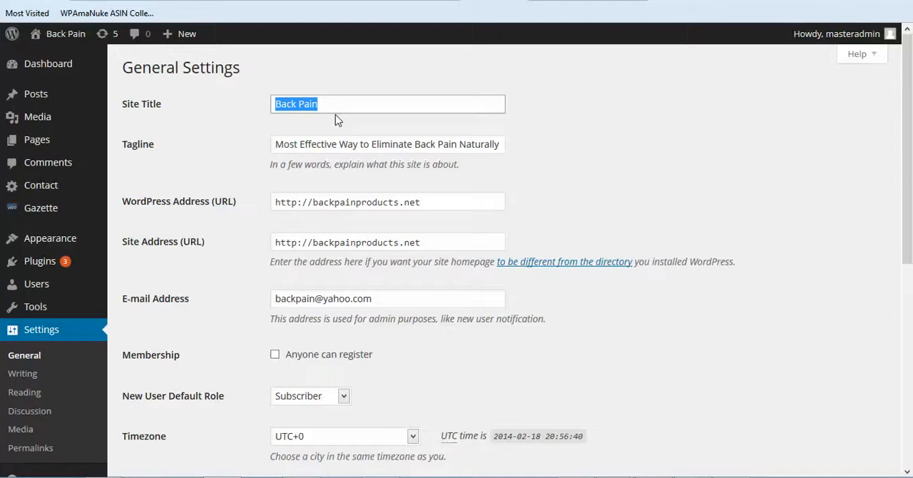
pyautogui.scroll(-3, 247, 165)
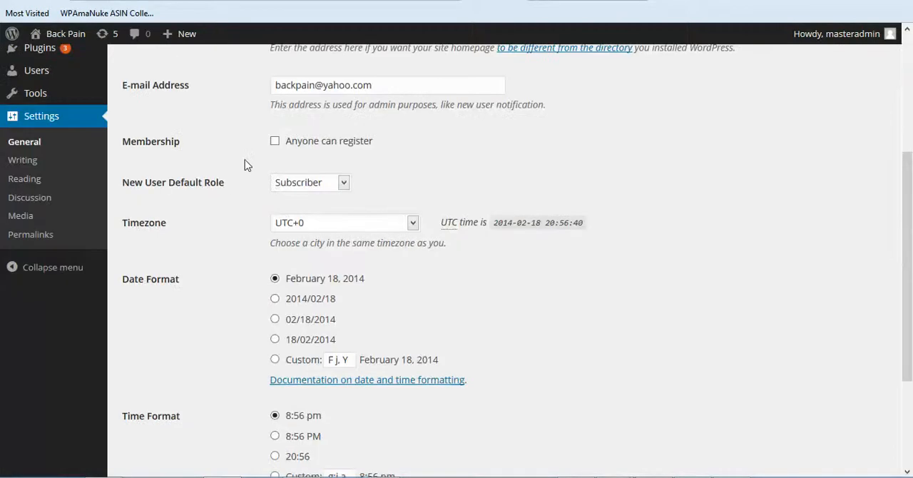
pyautogui.scroll(1, 243, 151)
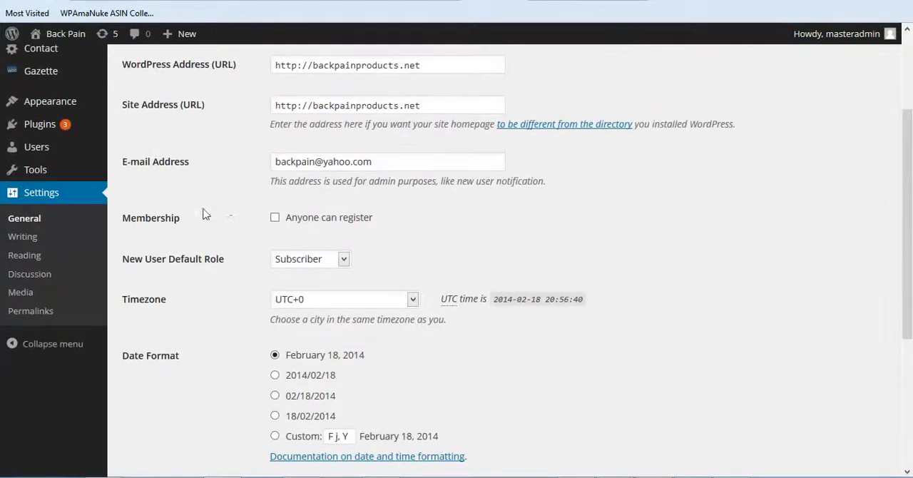
pyautogui.moveTo(376, 163); pyautogui.dragTo(241, 173)
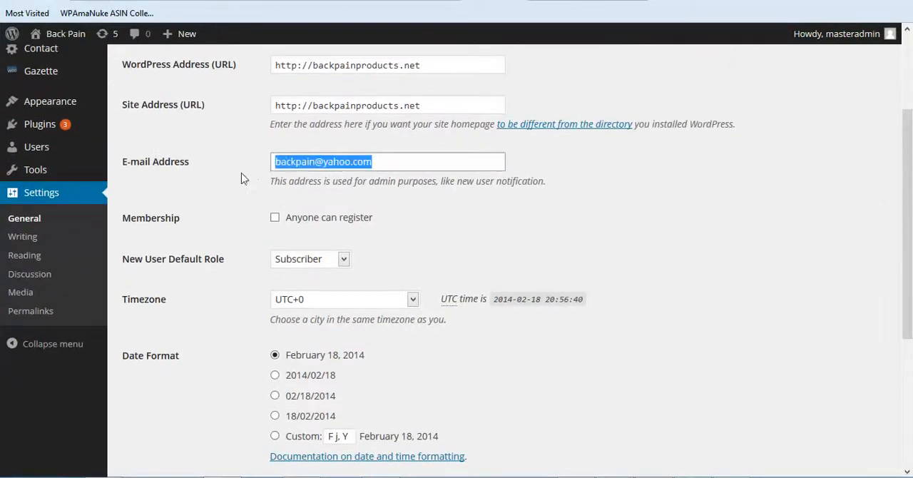
pyautogui.click(242, 169)
pyautogui.scroll(-1, 171, 356)
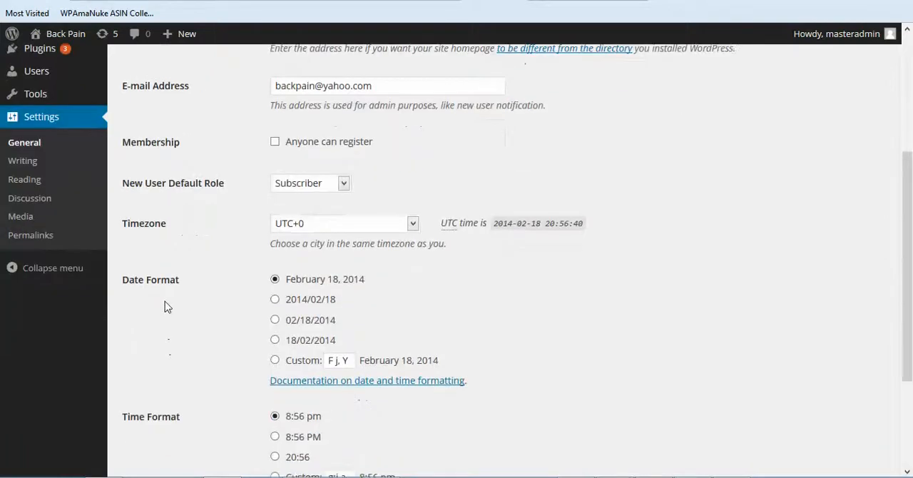
# Step: In the Reading Settings, turn off discouraging search engines from indexing the site and save the changes
pyautogui.click(32, 184)
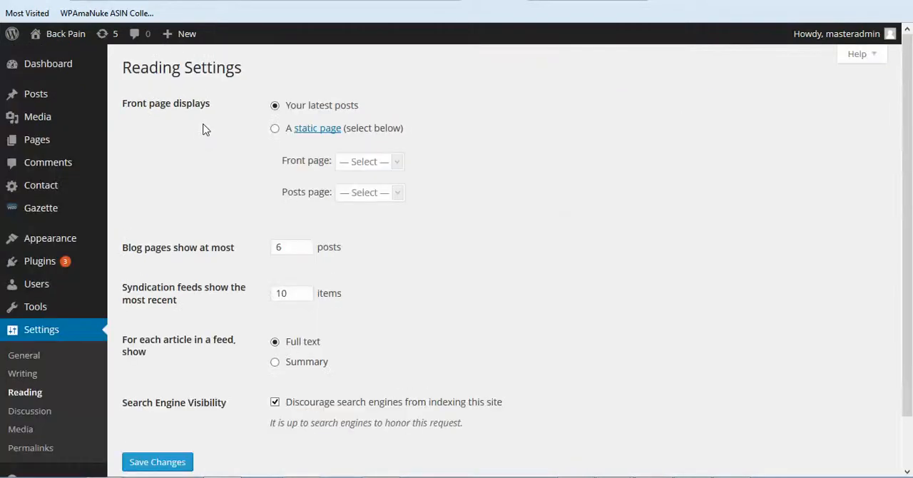
pyautogui.scroll(-1, 455, 210)
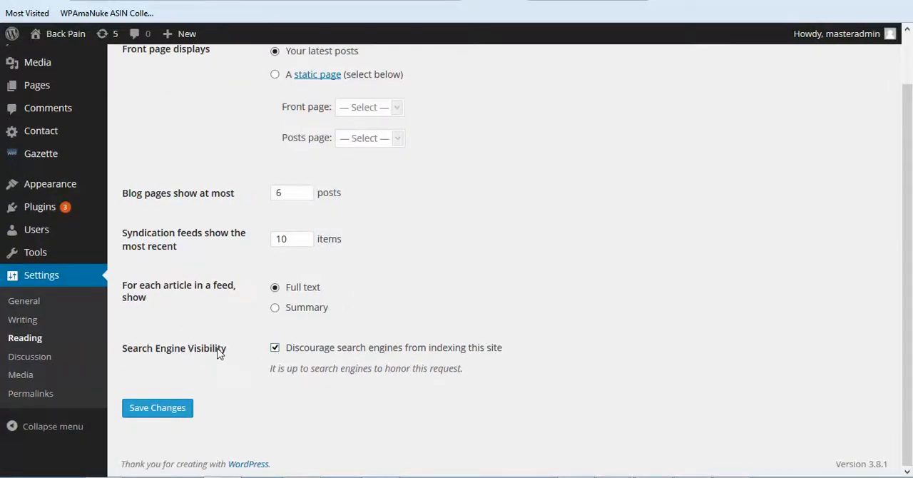
pyautogui.click(275, 348)
pyautogui.click(160, 408)
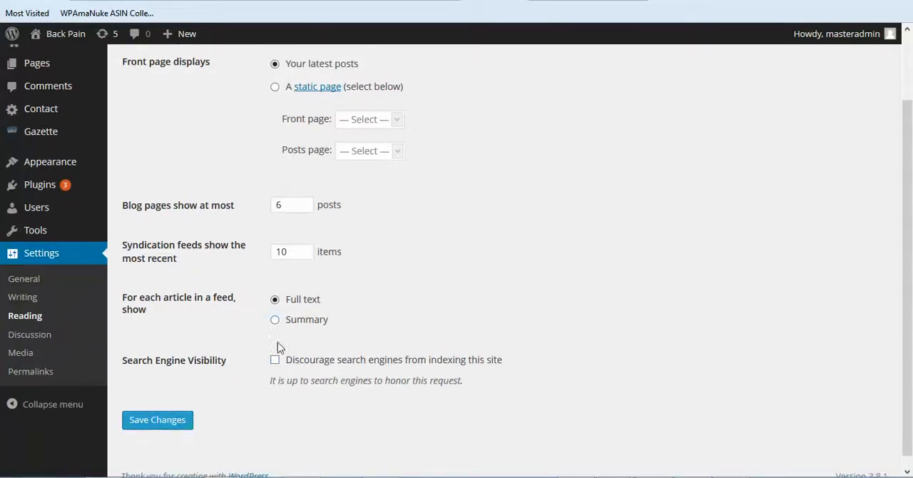
# Step: Save the Permalink Settings with the Post name structure
pyautogui.click(40, 372)
pyautogui.scroll(-5, 564, 207)
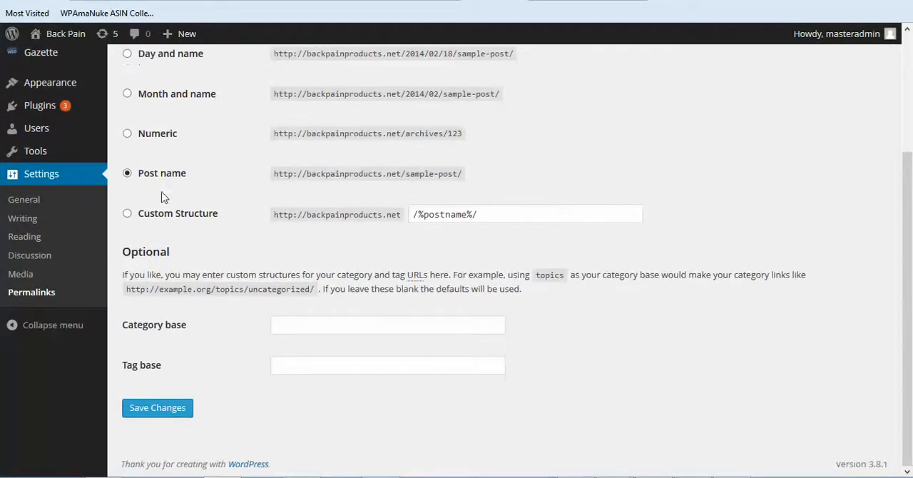
pyautogui.click(160, 409)
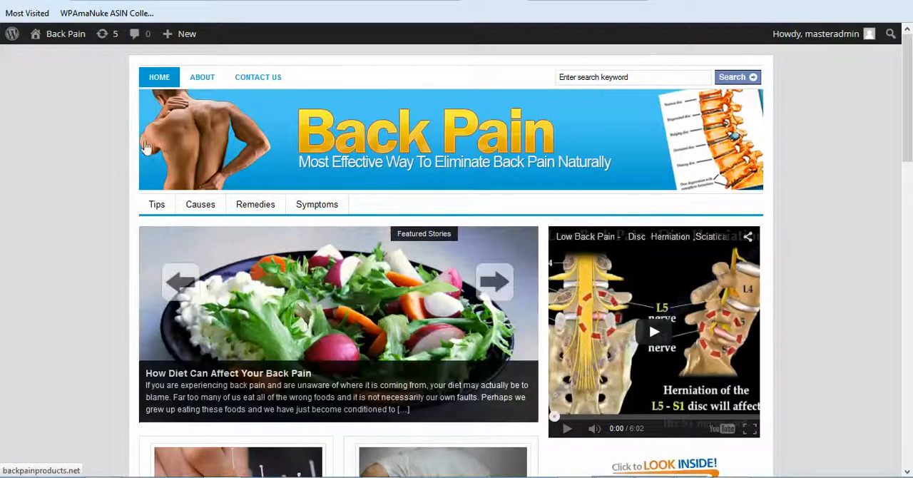
# Step: Check the live site's home page and the article "Can Acupuncture Help Your Back Pain?", then return to the home page
pyautogui.scroll(-5, 145, 146)
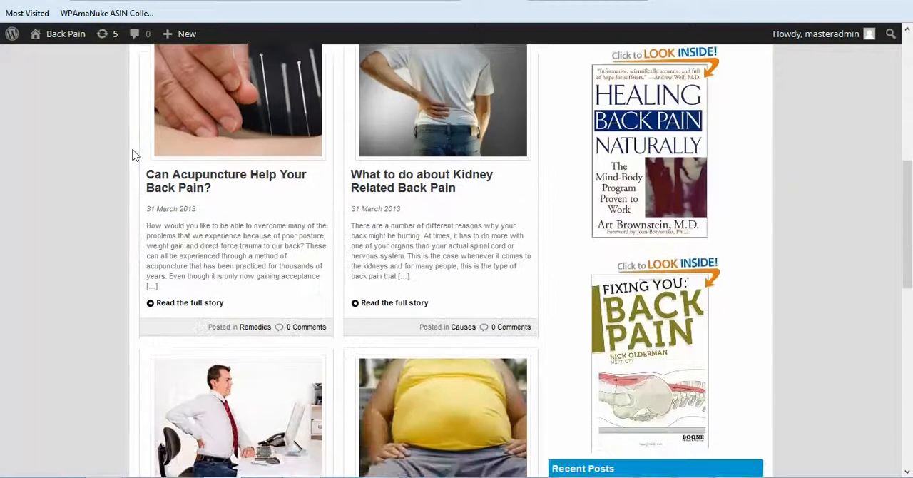
pyautogui.scroll(-1, 136, 155)
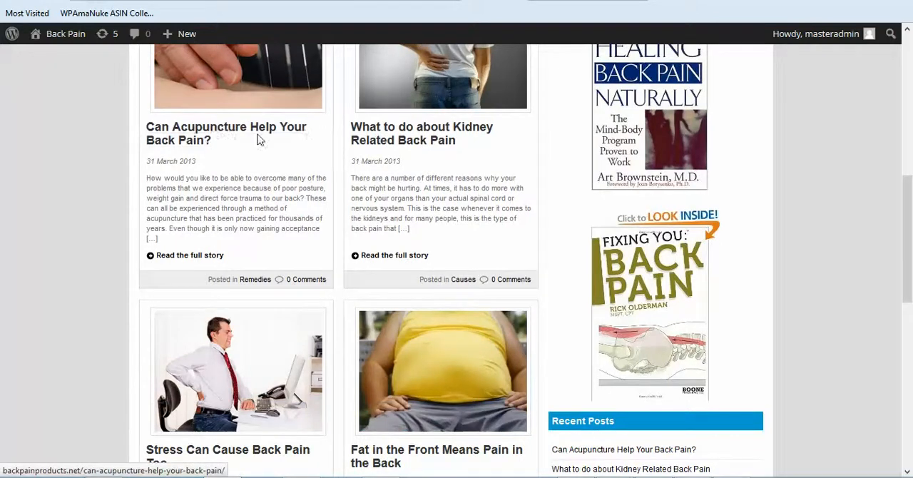
pyautogui.click(234, 133)
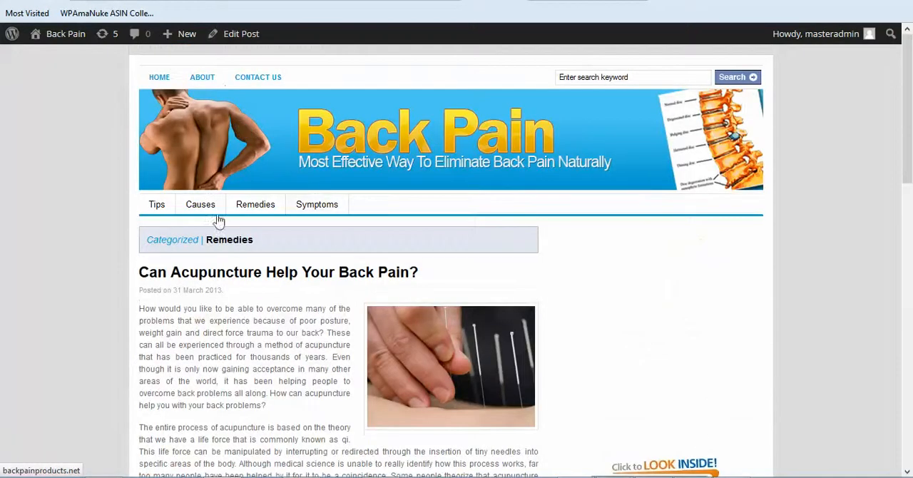
pyautogui.scroll(-2, 130, 259)
pyautogui.scroll(-3, 130, 257)
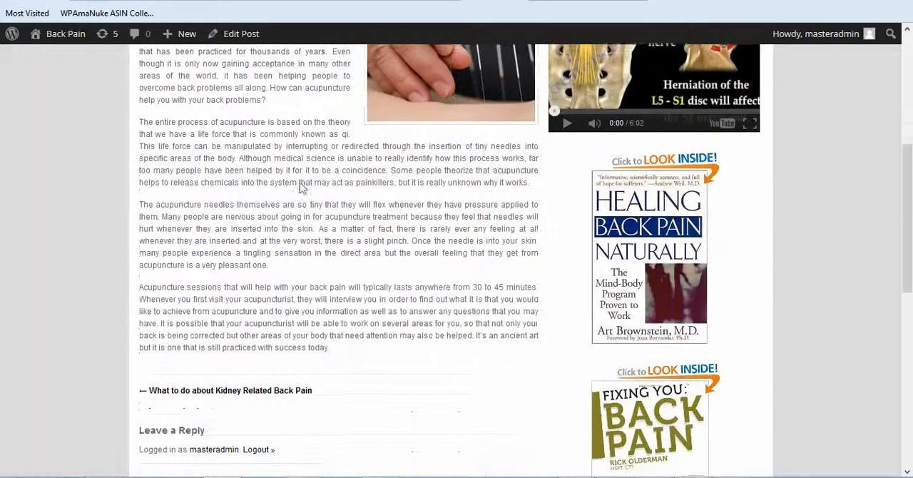
pyautogui.scroll(5, 252, 211)
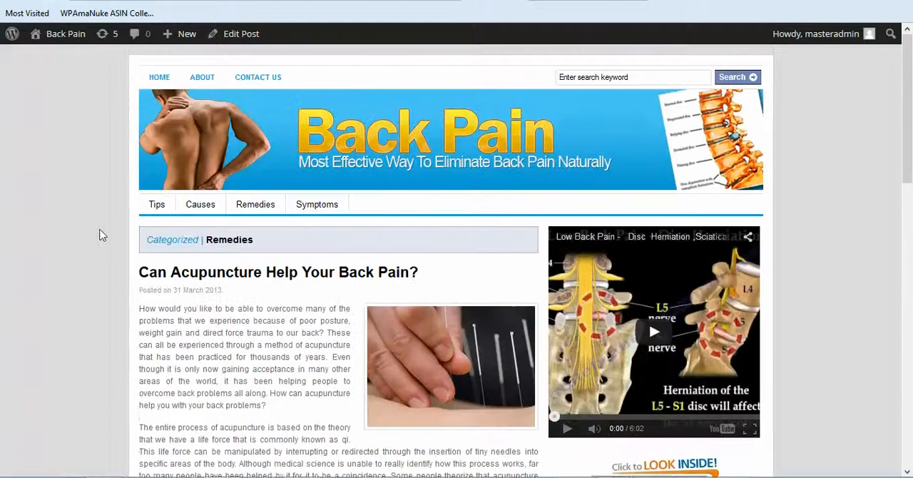
pyautogui.click(158, 84)
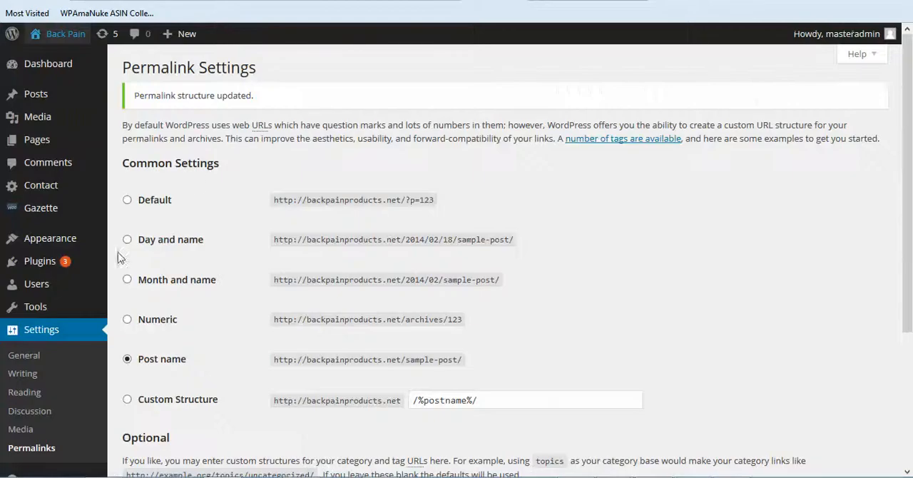
# Step: Open the list of installed plugins in the site admin and select all plugins
pyautogui.moveTo(51, 263)
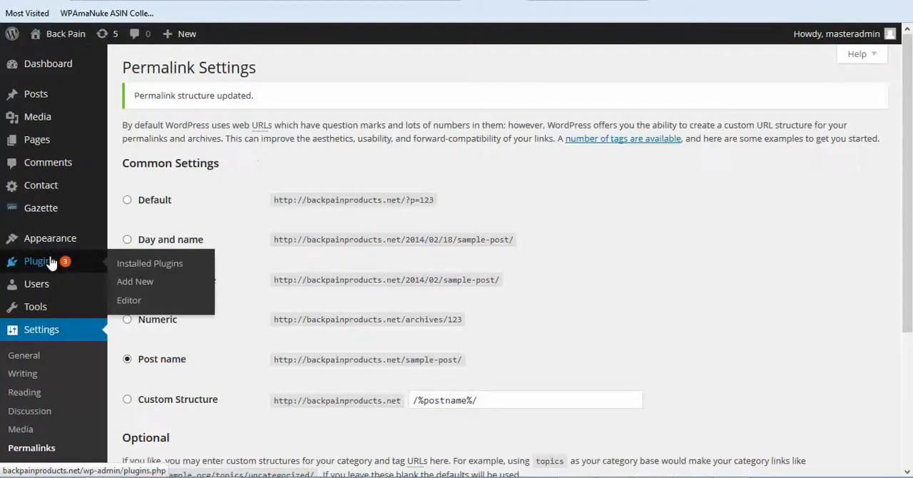
pyautogui.click(51, 262)
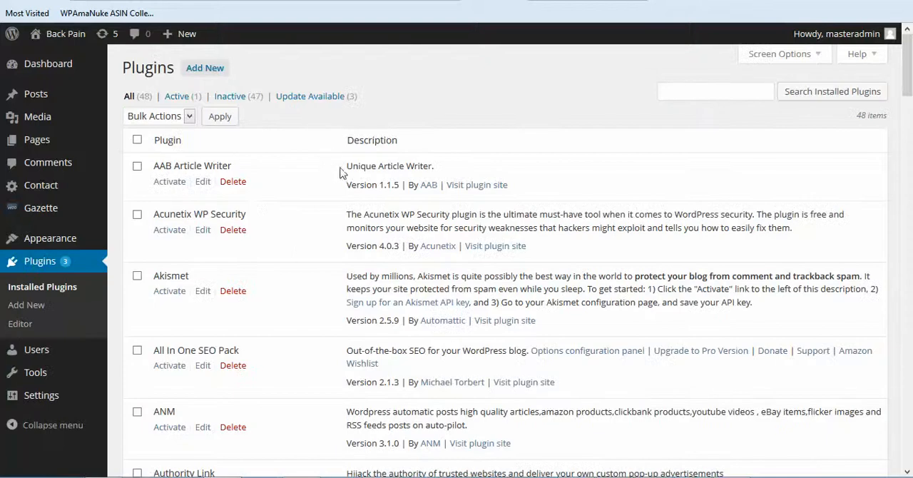
pyautogui.click(137, 141)
pyautogui.scroll(-2, 214, 221)
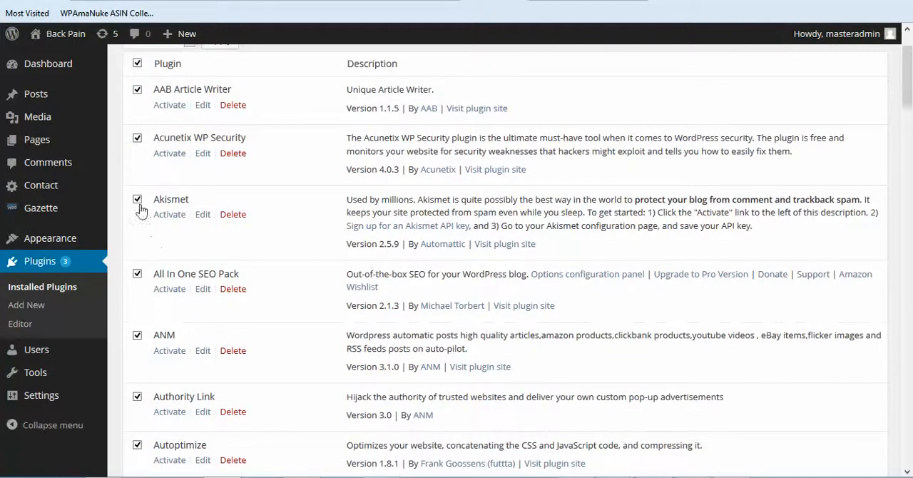
# Step: Exclude Akismet, ANM, Authority Link and BAW Manual Related Posts from the plugin selection
pyautogui.click(137, 199)
pyautogui.scroll(-4, 314, 214)
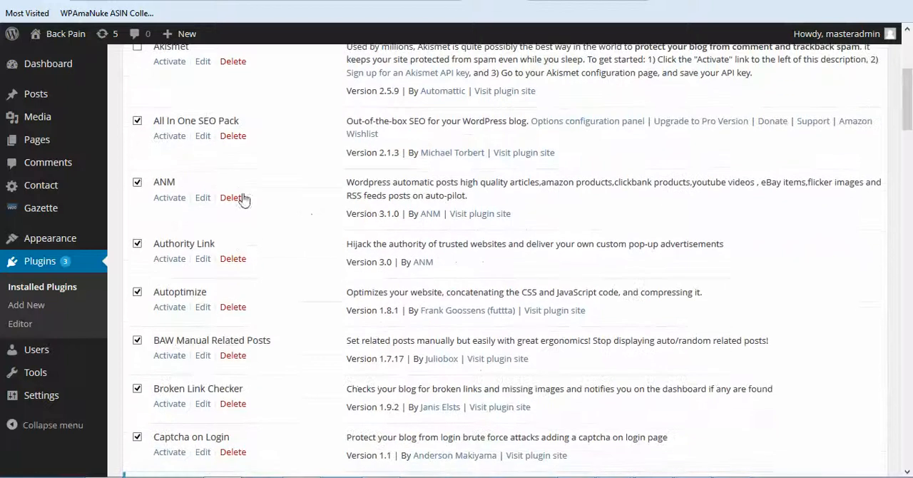
pyautogui.click(138, 183)
pyautogui.scroll(-2, 250, 225)
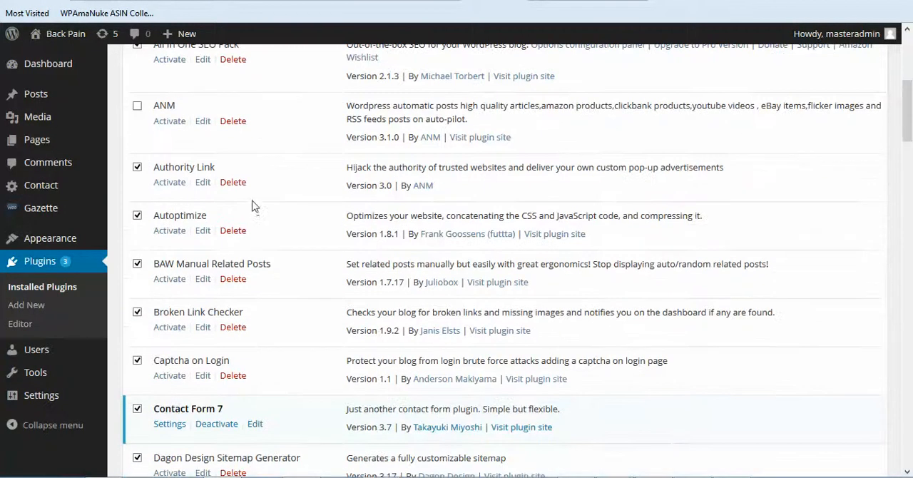
pyautogui.click(137, 167)
pyautogui.scroll(-2, 242, 211)
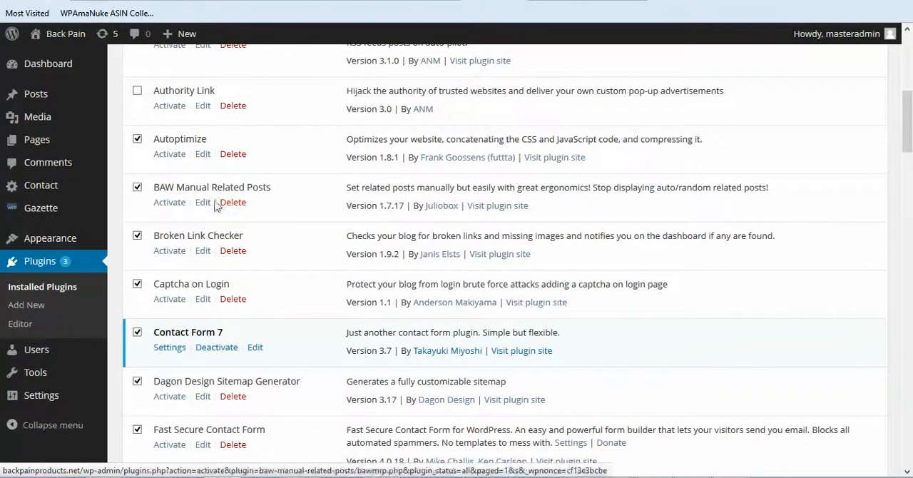
pyautogui.click(137, 187)
pyautogui.scroll(-2, 322, 193)
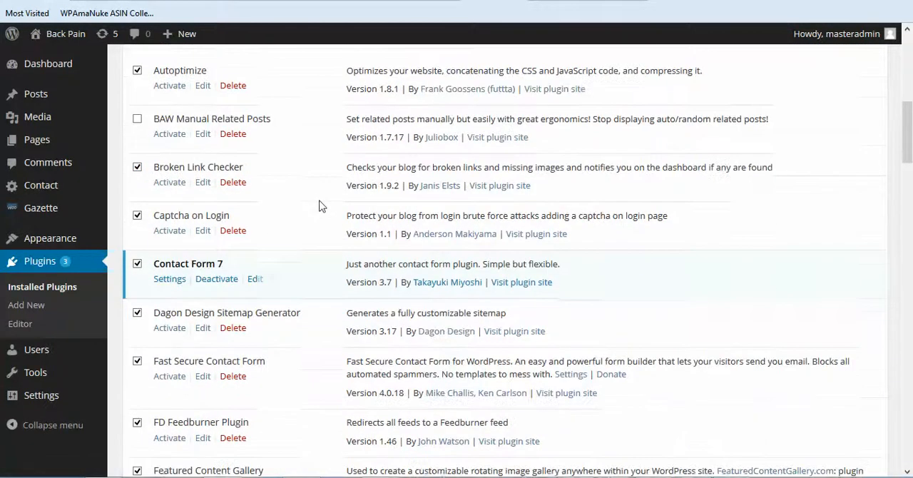
# Step: Exclude Contact Form 7 and ShareThis from the plugin selection
pyautogui.scroll(-2, 320, 199)
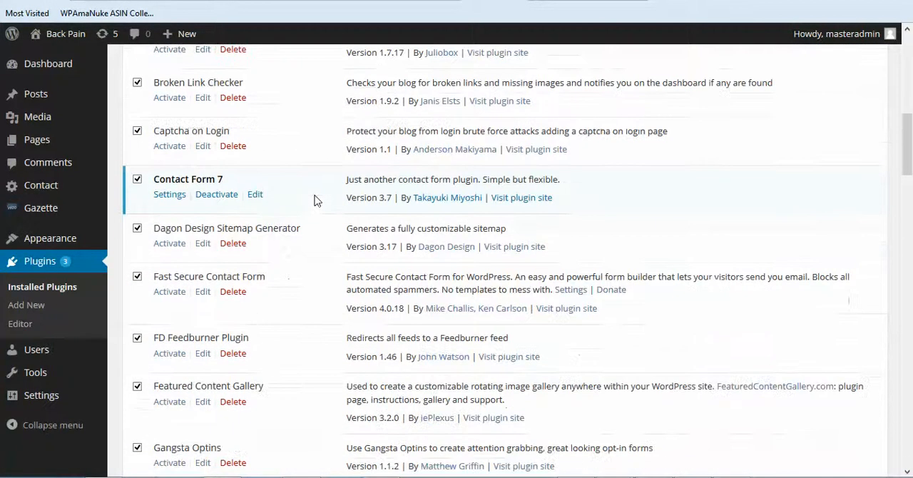
pyautogui.click(137, 179)
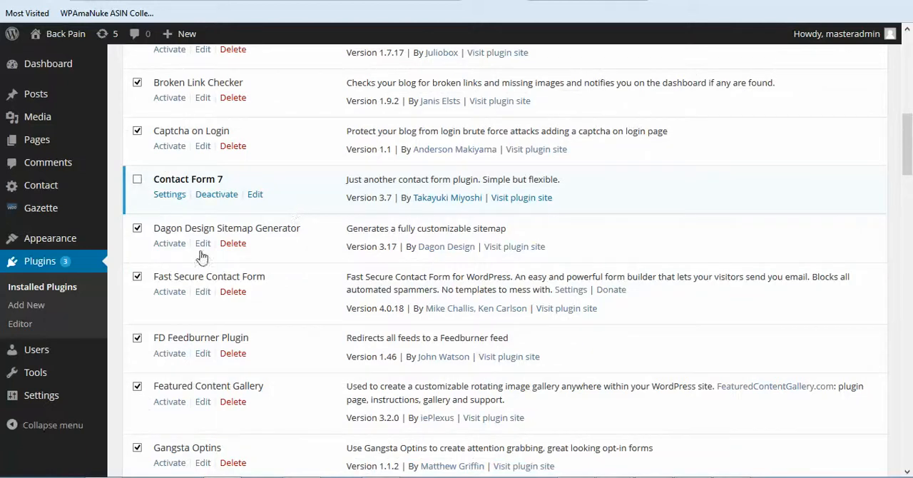
pyautogui.scroll(-15, 292, 261)
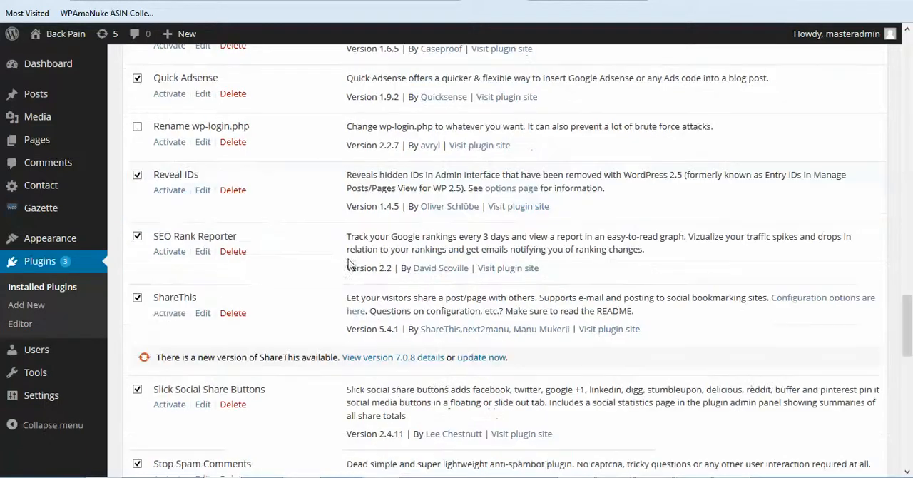
pyautogui.click(138, 298)
# Step: Exclude WP Date Remover from the plugin selection
pyautogui.scroll(-3, 251, 296)
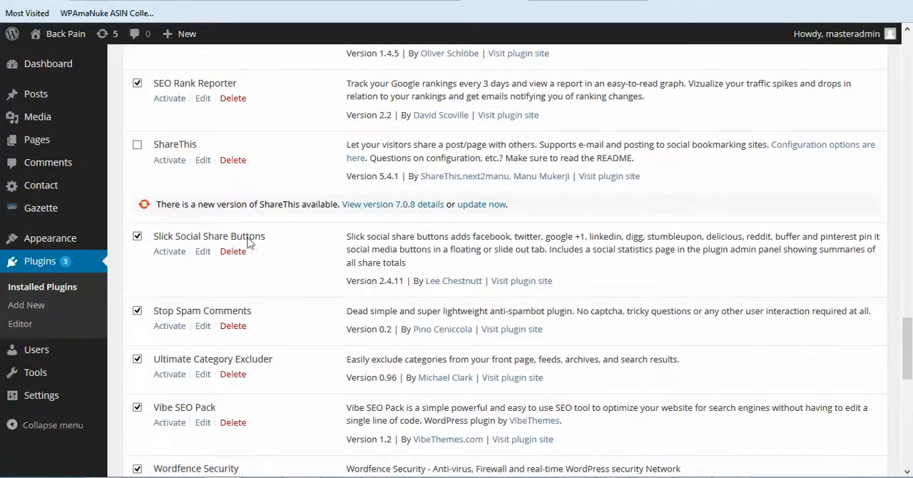
pyautogui.scroll(-4, 280, 267)
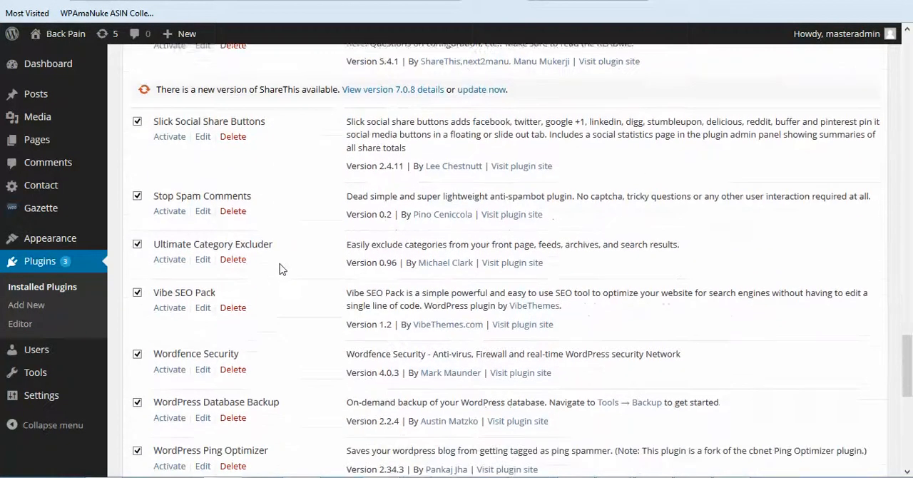
pyautogui.scroll(-2, 280, 268)
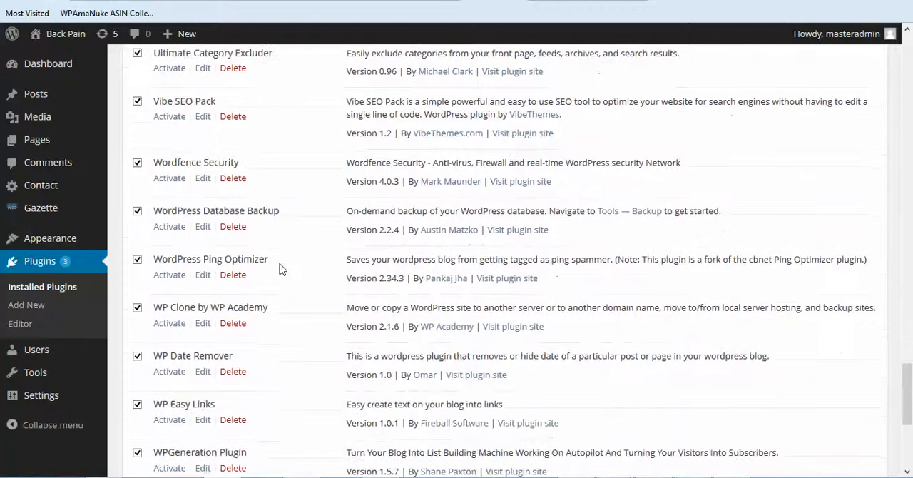
pyautogui.scroll(-3, 280, 268)
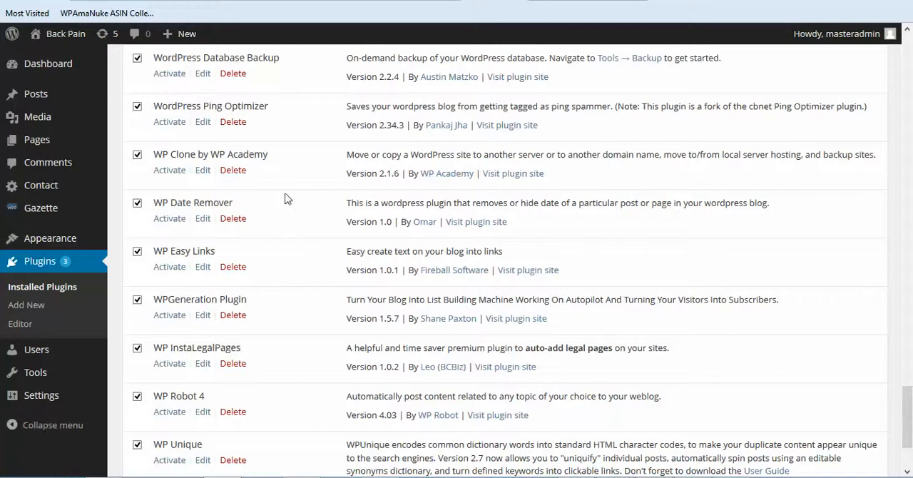
pyautogui.click(137, 203)
pyautogui.scroll(3, 259, 209)
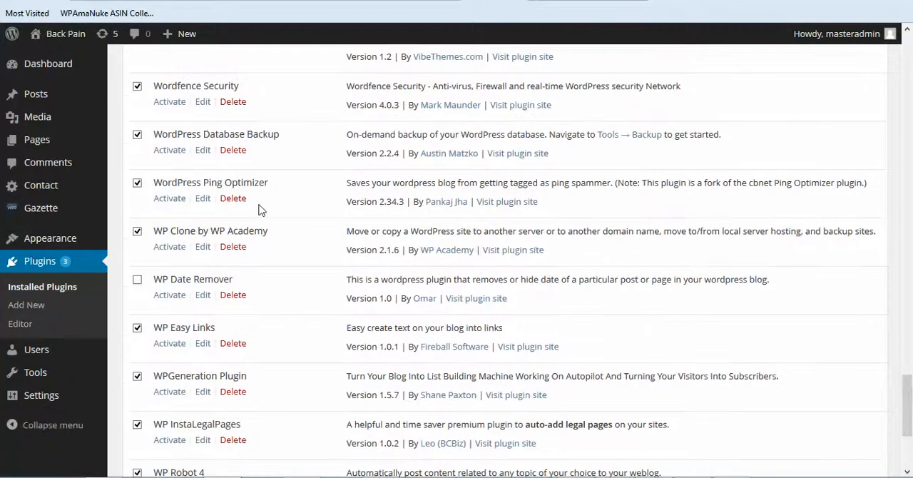
# Step: Exclude WP Robot 4 from the plugin selection and bulk-activate the plugins that are still selected
pyautogui.scroll(-4, 259, 209)
pyautogui.scroll(-1, 259, 209)
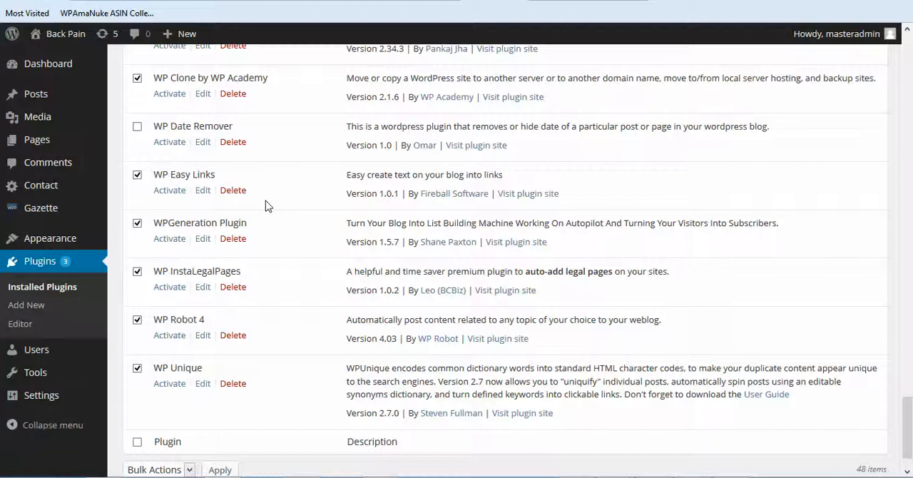
pyautogui.scroll(-1, 260, 211)
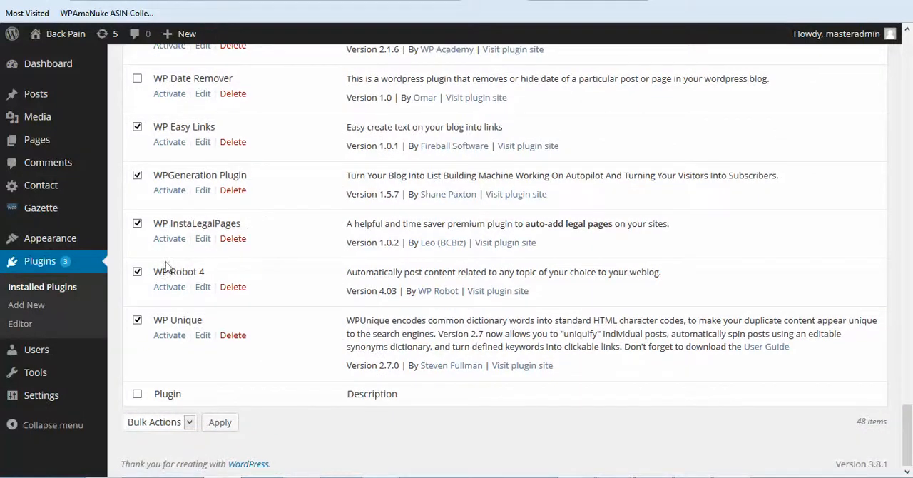
pyautogui.click(137, 273)
pyautogui.click(189, 422)
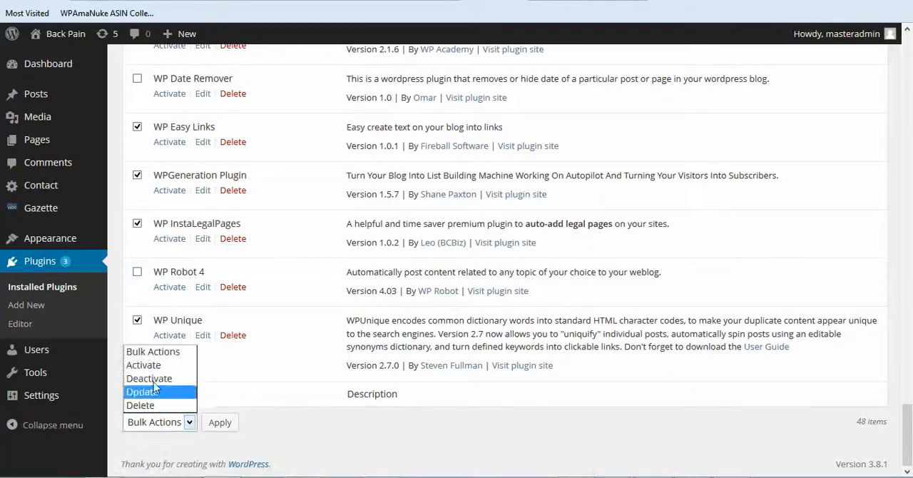
pyautogui.click(146, 365)
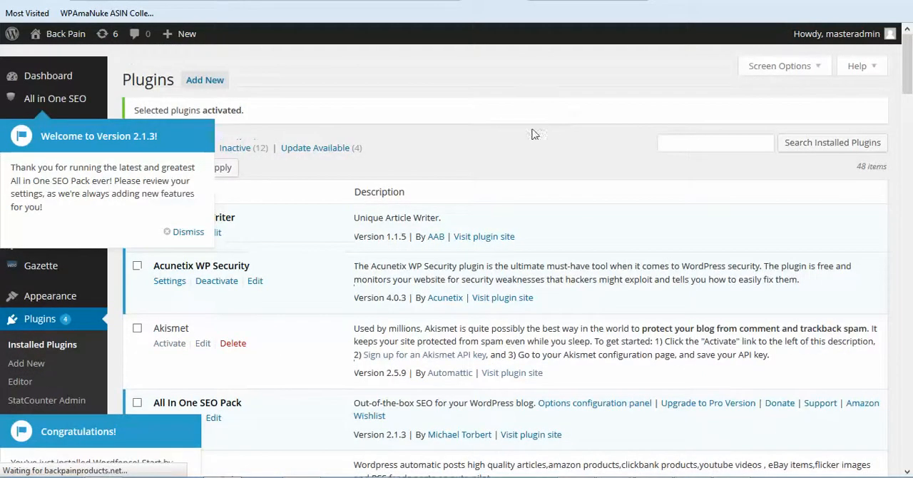
# Step: Dismiss the All in One SEO Pack welcome notice and close the Wordfence installation notice without starting its tour
pyautogui.click(187, 231)
pyautogui.scroll(-3, 472, 128)
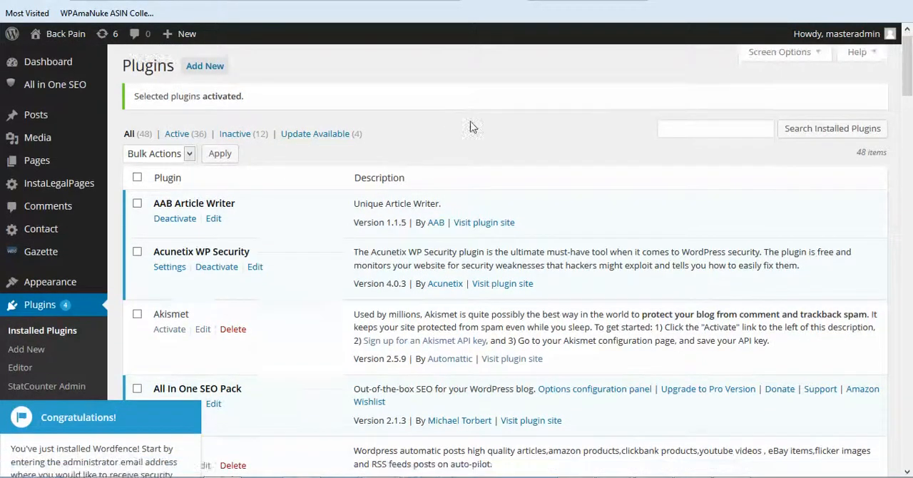
pyautogui.scroll(3, 472, 128)
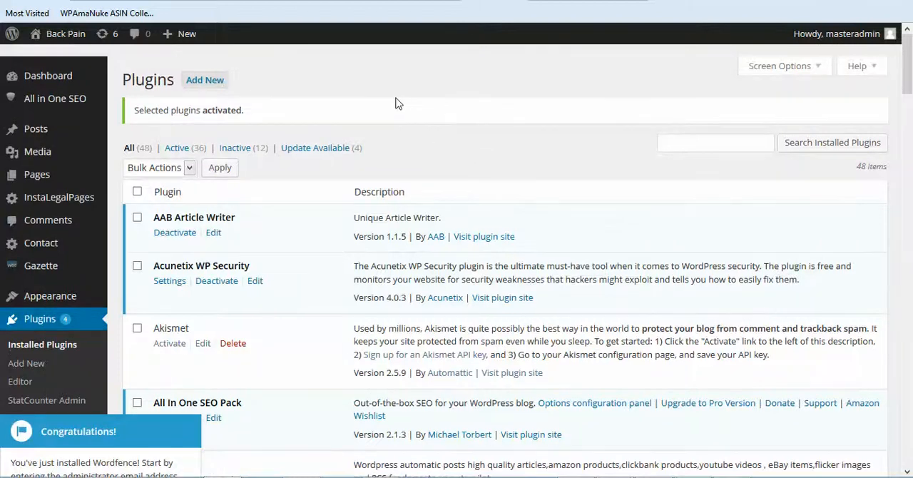
pyautogui.scroll(-5, 411, 103)
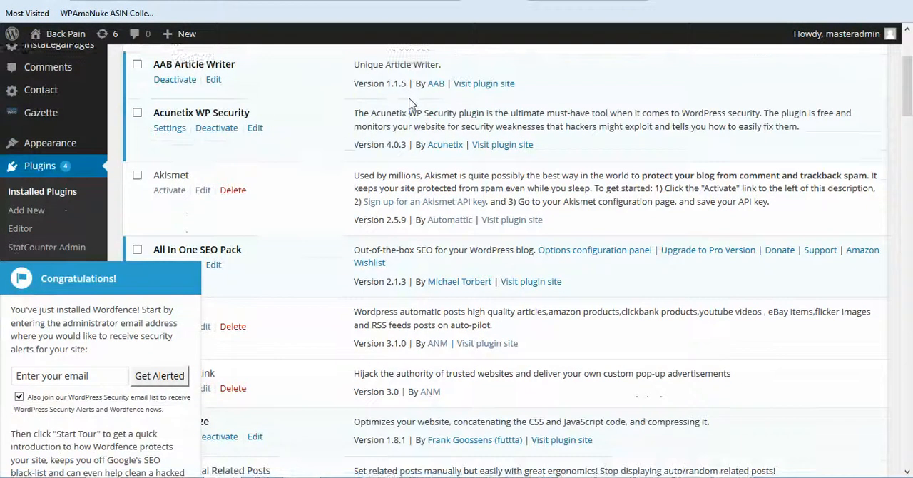
pyautogui.scroll(-3, 410, 103)
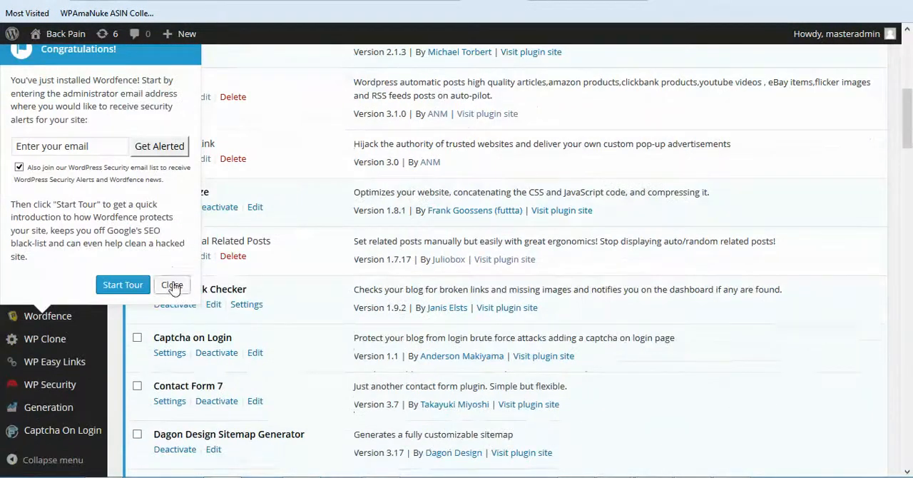
pyautogui.click(172, 283)
# Step: Select the AAB Article Writer and Autoptimize plugins in the installed plugins list for deactivation
pyautogui.scroll(8, 418, 166)
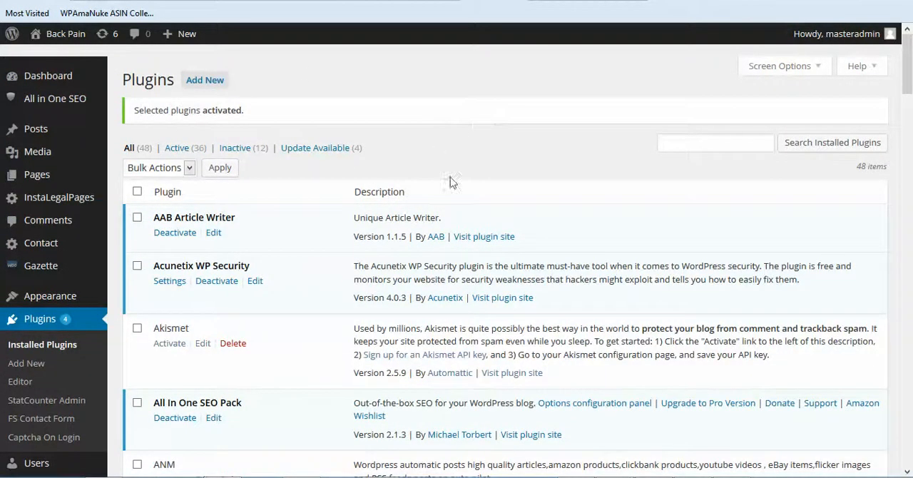
pyautogui.scroll(-5, 451, 183)
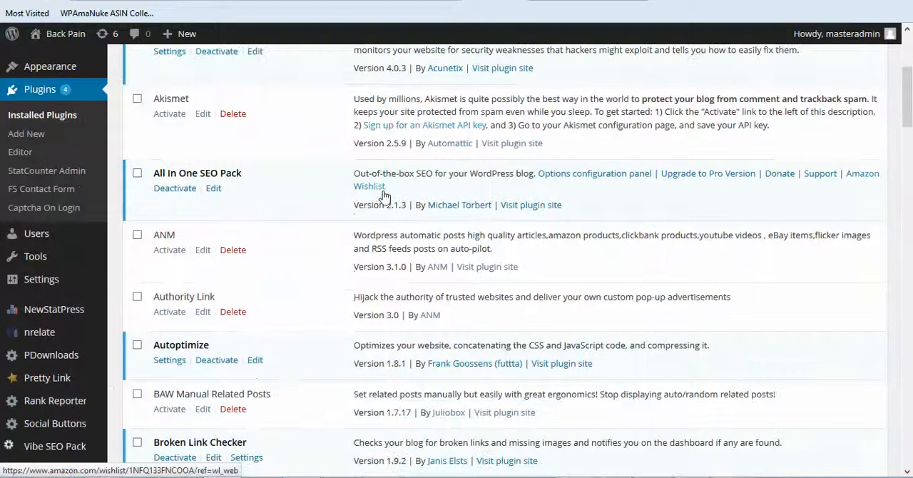
pyautogui.scroll(5, 386, 196)
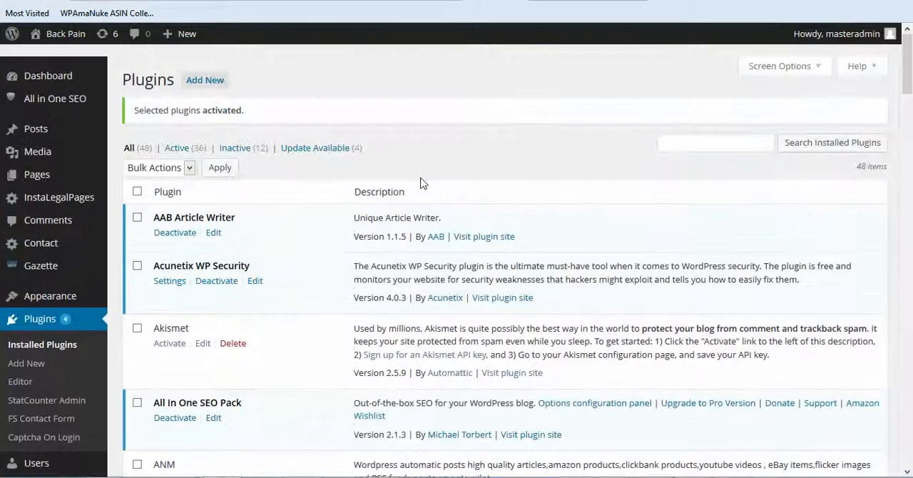
pyautogui.click(137, 218)
pyautogui.scroll(-5, 278, 235)
pyautogui.scroll(-4, 277, 236)
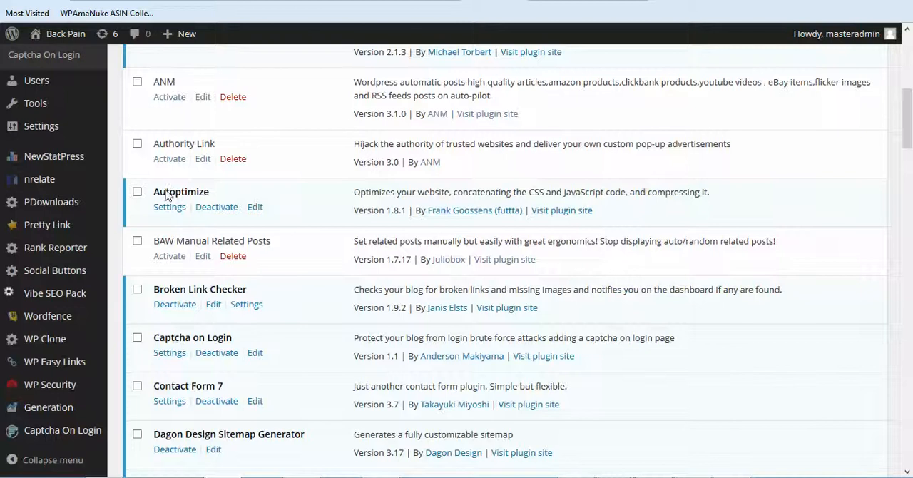
pyautogui.click(137, 180)
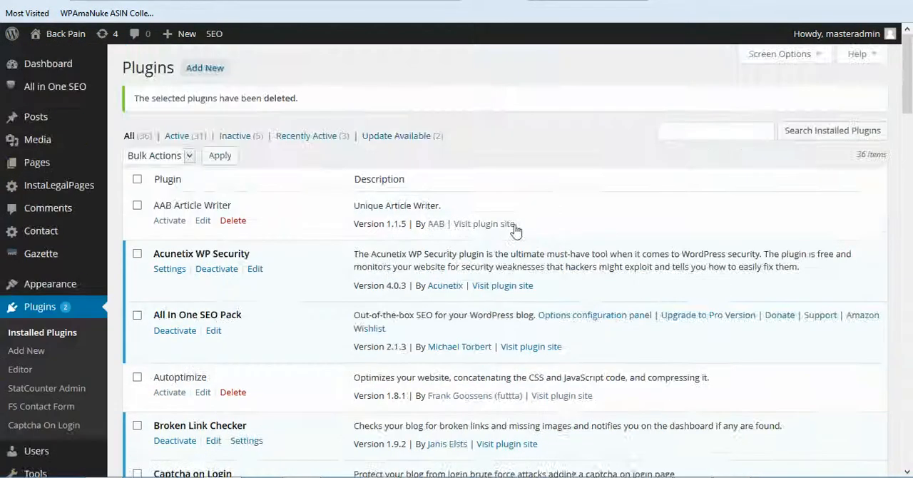
# Step: Review the remaining installed plugins, filter the list to those with available updates and update Google XML Sitemaps
pyautogui.scroll(-15, 519, 232)
pyautogui.scroll(-8, 513, 251)
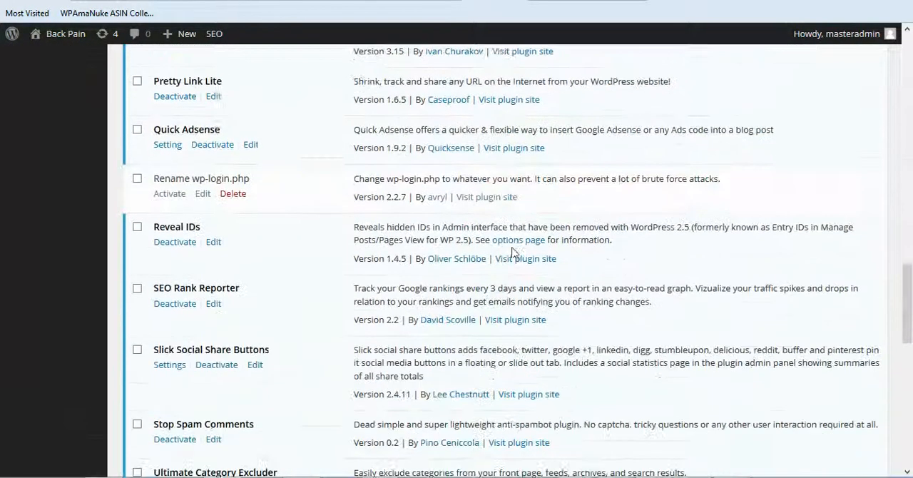
pyautogui.scroll(-2, 513, 251)
pyautogui.scroll(-7, 513, 251)
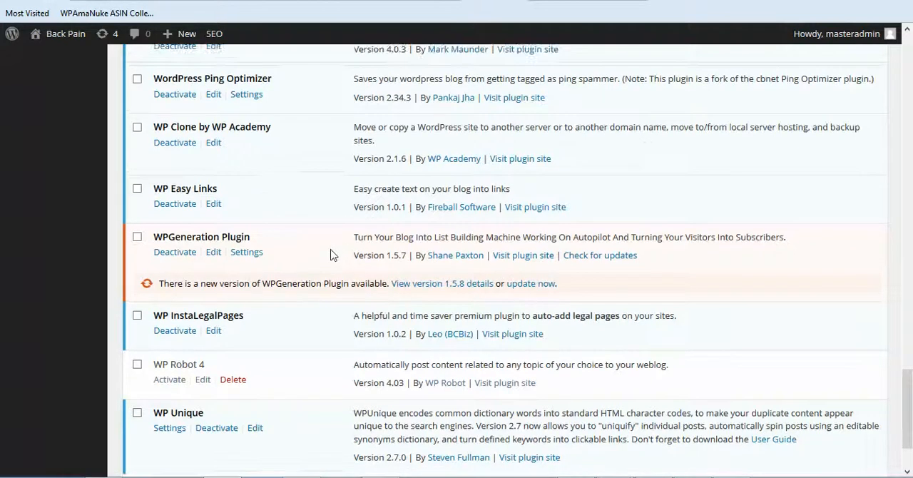
pyautogui.scroll(15, 331, 255)
pyautogui.scroll(10, 332, 255)
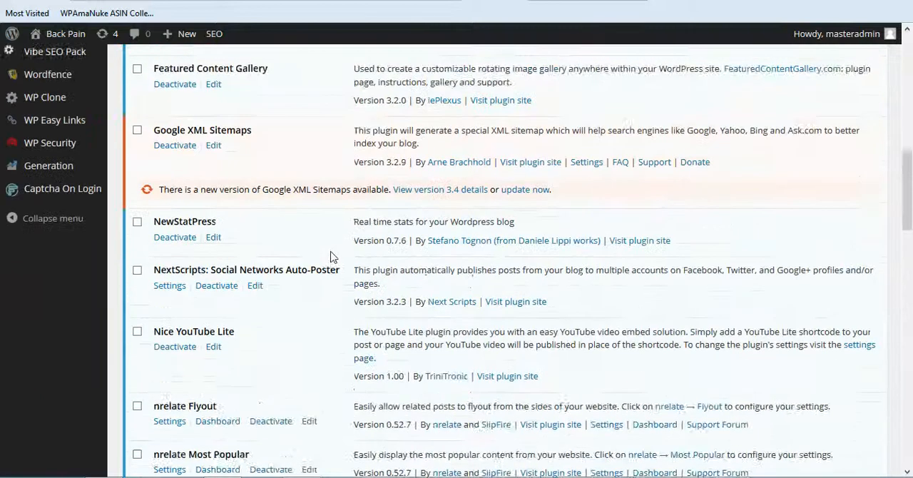
pyautogui.scroll(5, 334, 251)
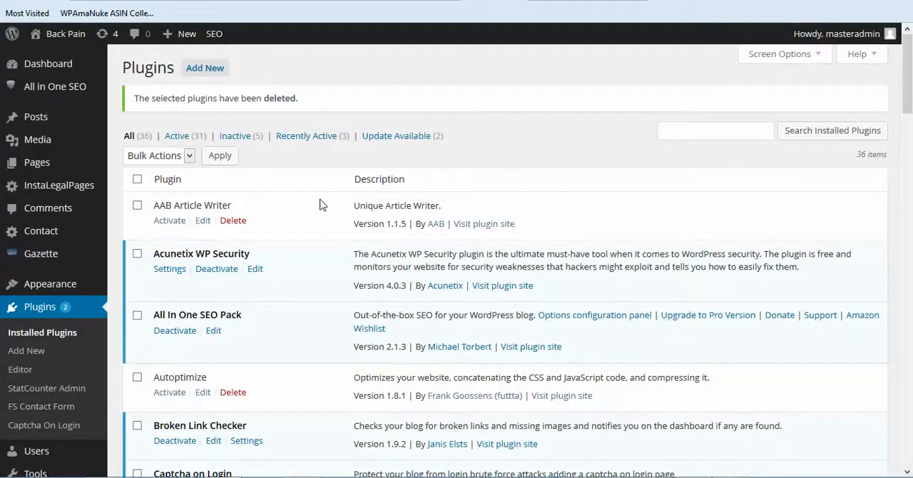
pyautogui.click(425, 142)
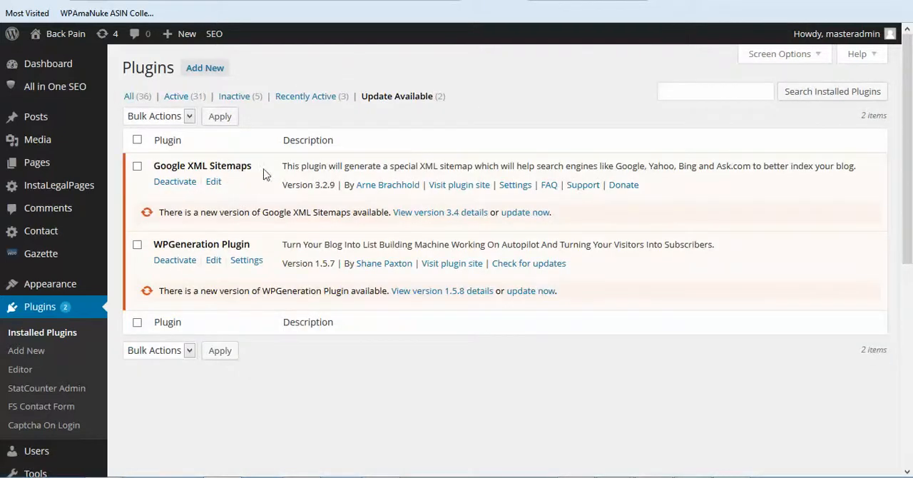
pyautogui.click(533, 214)
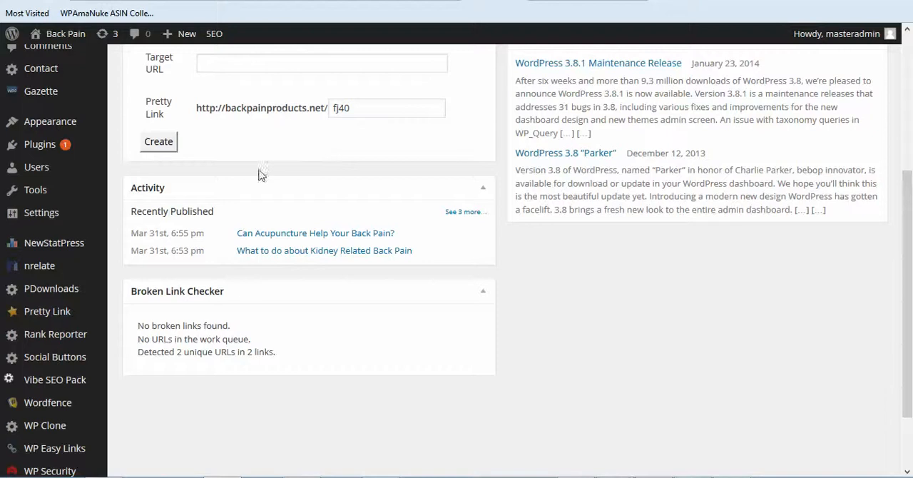
# Step: Open the site's Writing Settings and go to the Update Services section
pyautogui.moveTo(47, 223)
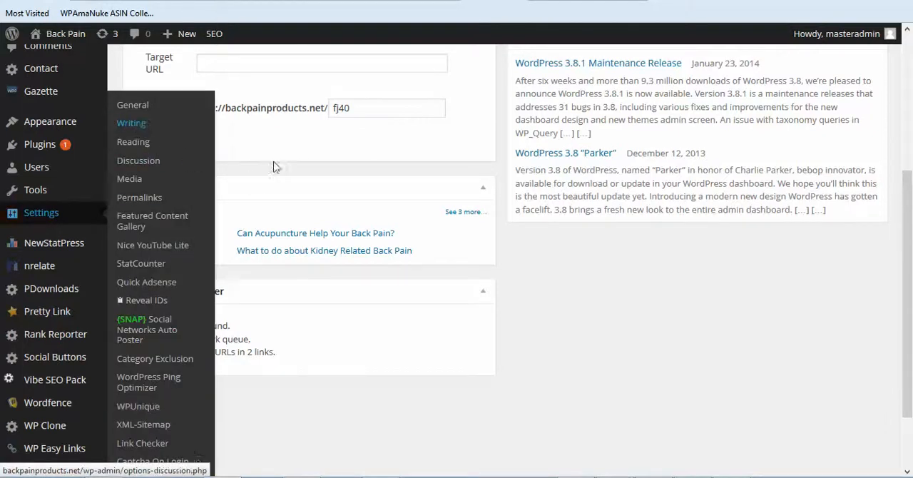
pyautogui.click(138, 161)
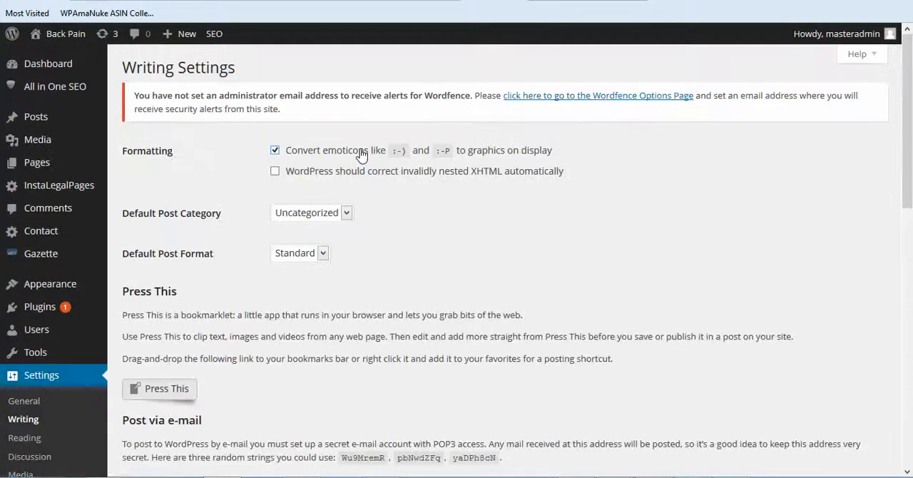
pyautogui.scroll(-5, 407, 229)
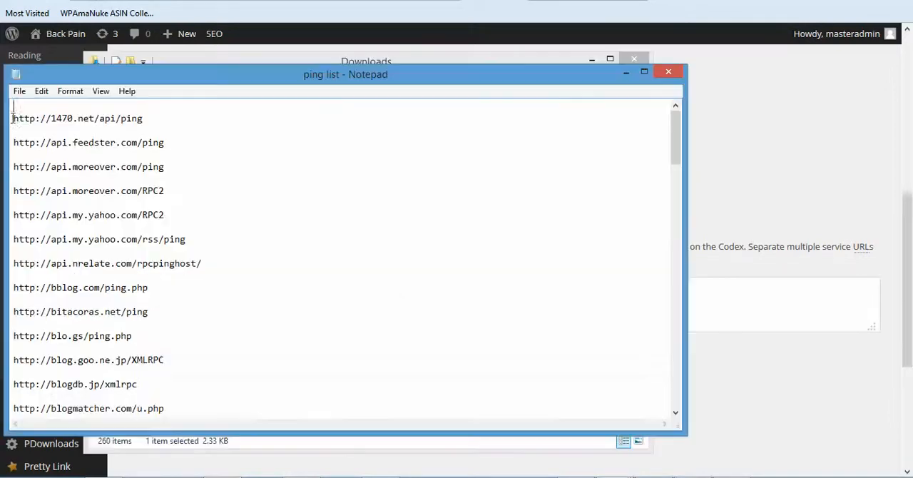
# Step: Select all the ping service URLs in the "ping list" file in Notepad and copy them
pyautogui.moveTo(12, 116); pyautogui.dragTo(188, 382)
pyautogui.click(183, 244)
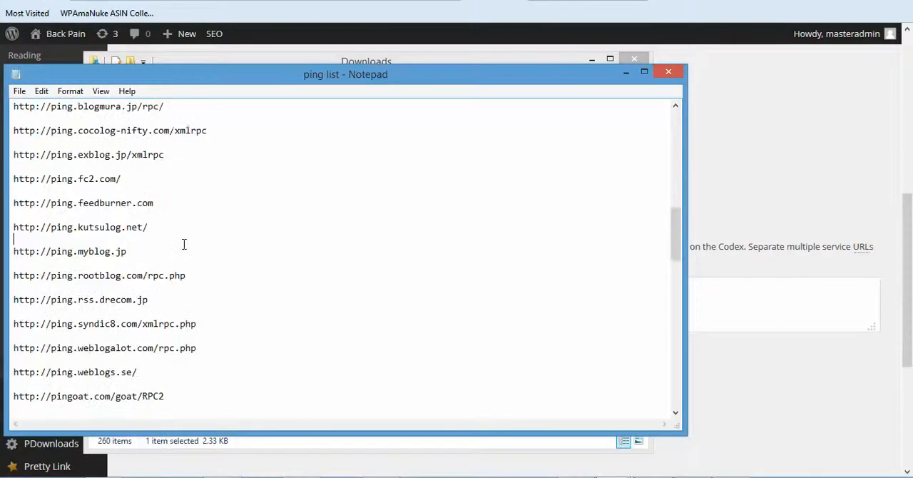
pyautogui.rightClick(183, 241)
pyautogui.click(231, 335)
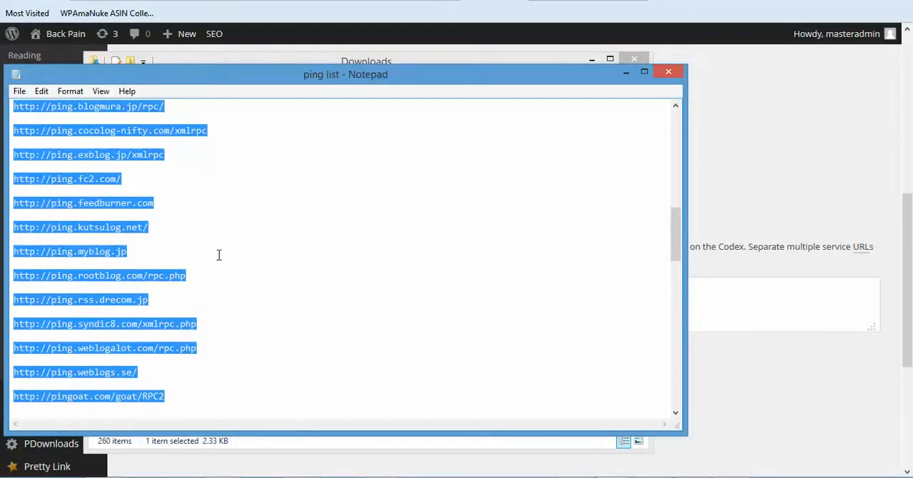
# Step: Return to the WordPress Writing Settings and paste the copied ping URLs into the Update Services list
pyautogui.click(814, 158)
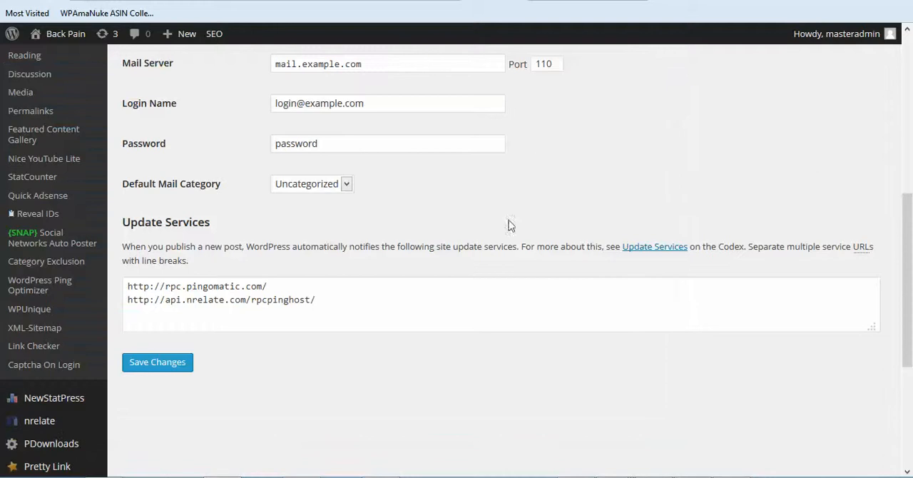
pyautogui.click(330, 298)
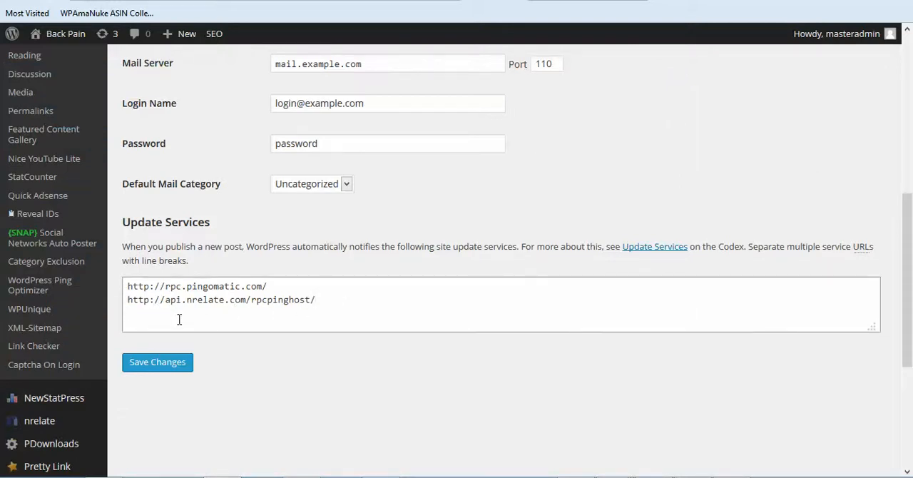
pyautogui.hotkey('ctrl', 'v')
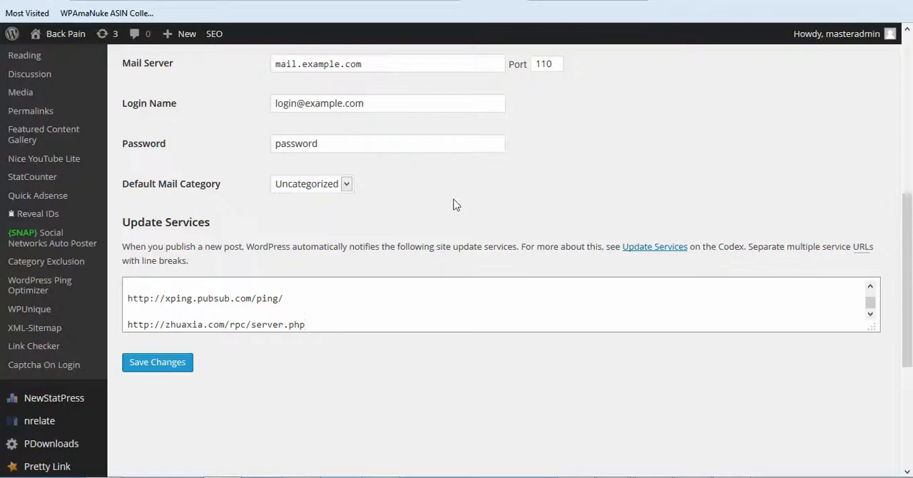
# Step: Save the Writing Settings with the pasted Update Services ping list
pyautogui.scroll(-2, 438, 214)
pyautogui.click(155, 287)
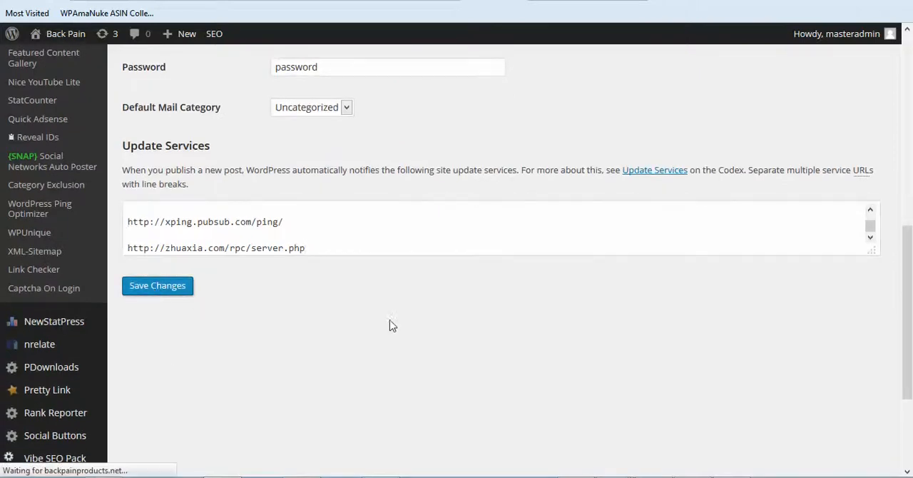
pyautogui.scroll(-4, 426, 287)
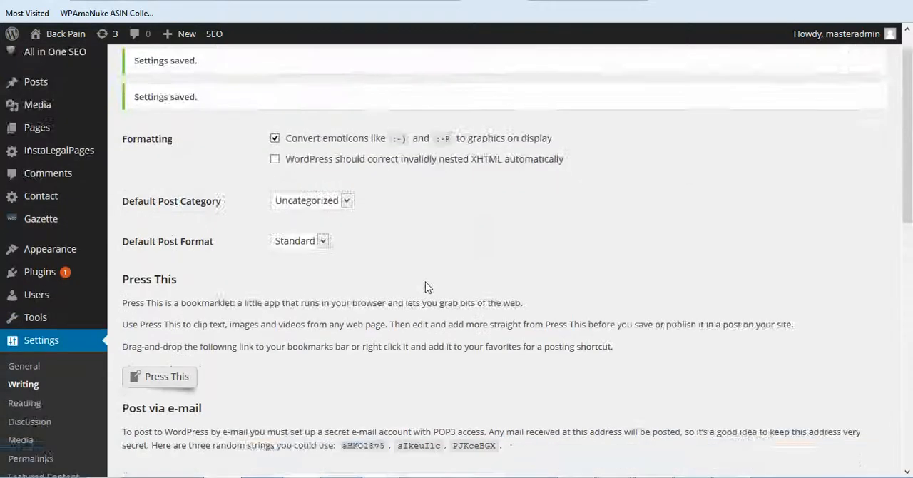
# Step: In the WordPress Ping Optimizer settings, limit excessive pinging to at most 1 time within 25 minutes and save
pyautogui.scroll(2, 357, 244)
pyautogui.scroll(-2, 285, 242)
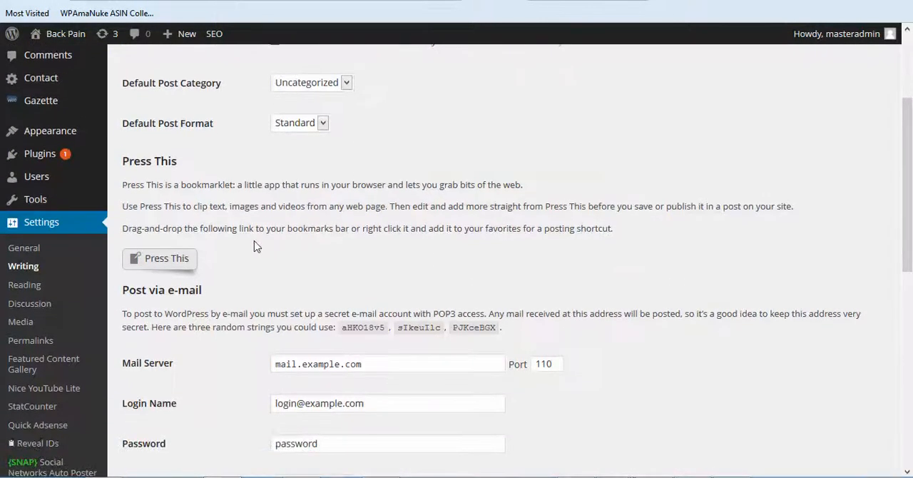
pyautogui.scroll(-4, 228, 239)
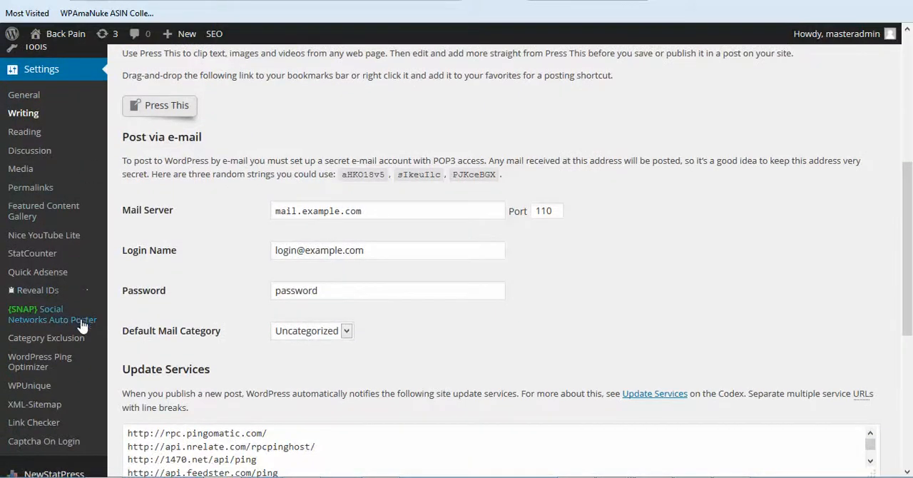
pyautogui.click(41, 363)
pyautogui.scroll(-3, 607, 226)
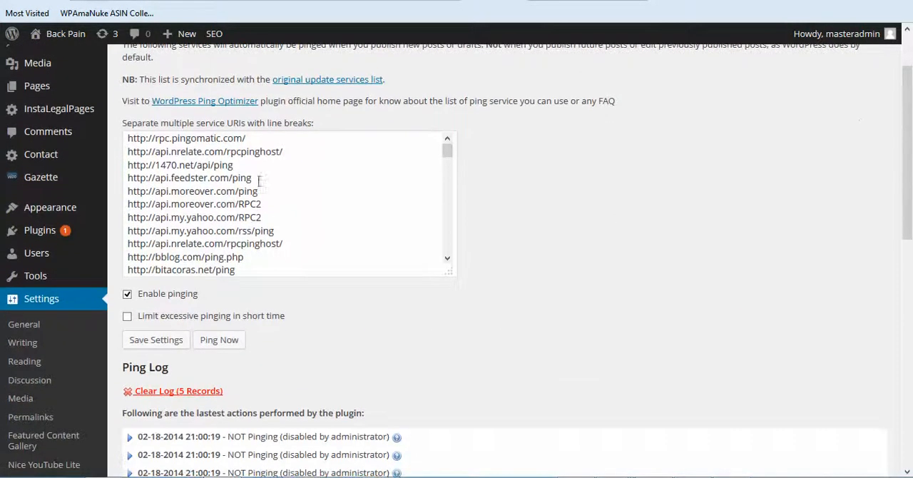
pyautogui.scroll(-2, 575, 249)
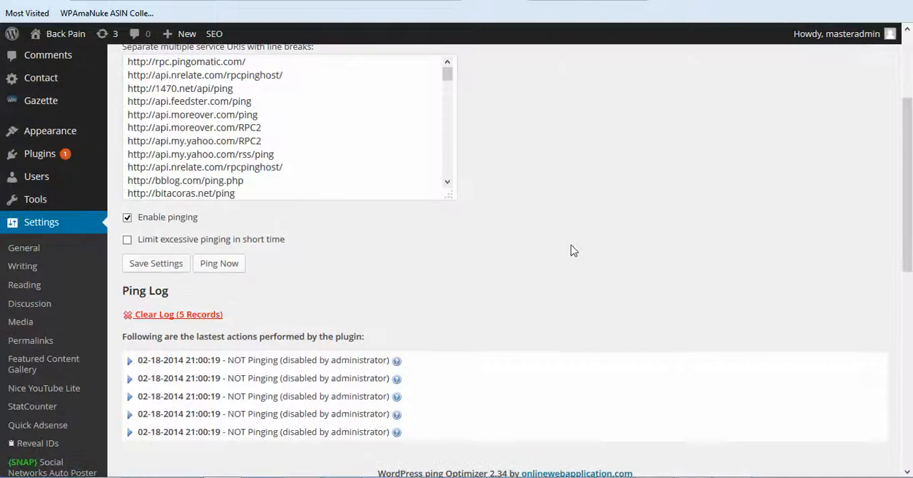
pyautogui.click(127, 239)
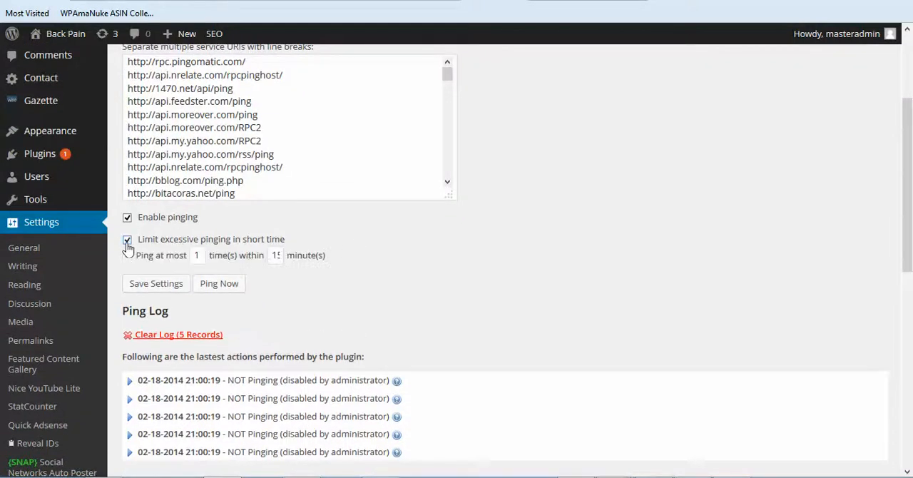
pyautogui.click(276, 255)
pyautogui.write('25')
pyautogui.click(152, 288)
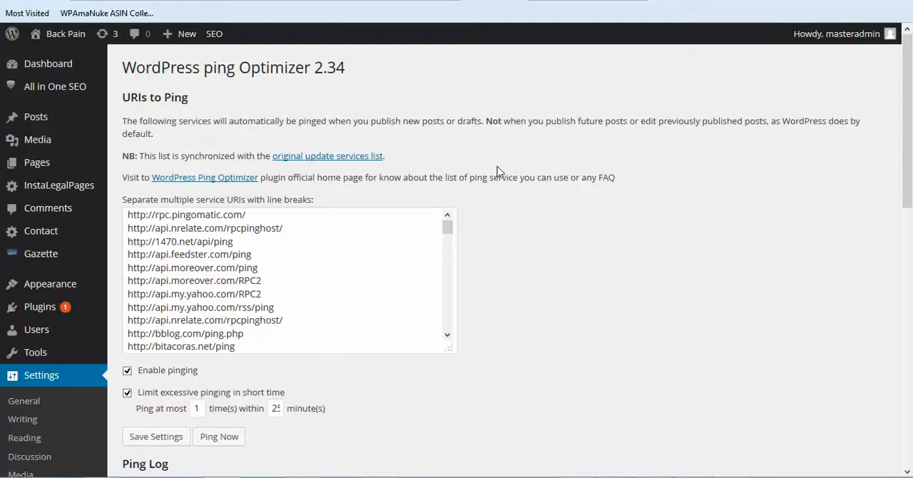
pyautogui.scroll(-4, 496, 167)
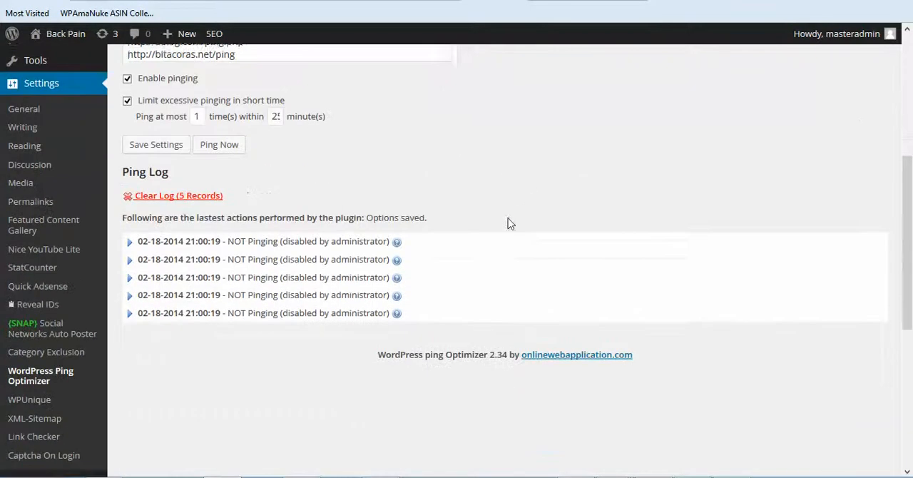
pyautogui.scroll(-2, 85, 236)
pyautogui.scroll(3, 82, 236)
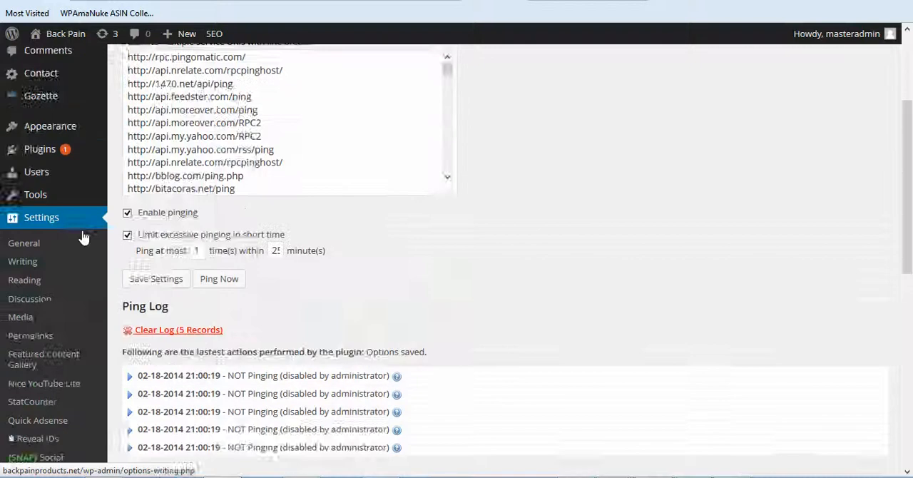
# Step: In the InstaLegalPages settings, enable automatic footer display of the legal pages and the Amazon disclaimer text, and save the changes
pyautogui.scroll(2, 83, 236)
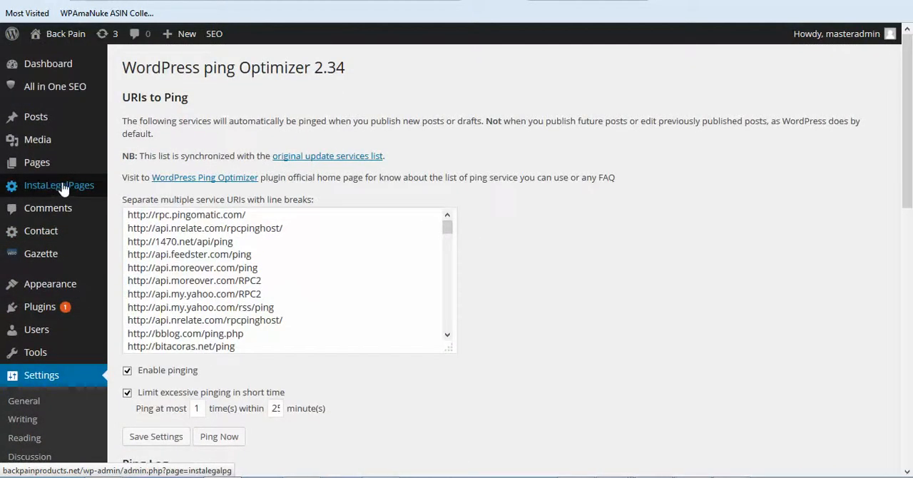
pyautogui.click(64, 189)
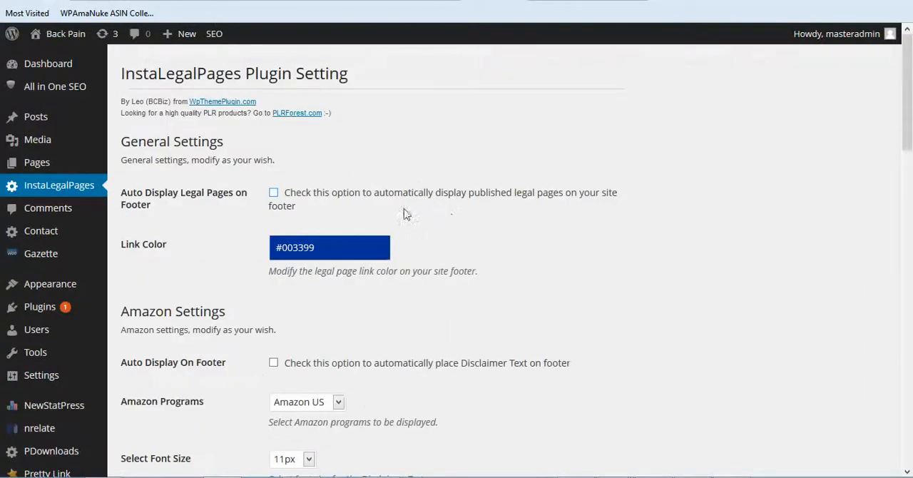
pyautogui.click(275, 194)
pyautogui.click(273, 363)
pyautogui.scroll(-1, 591, 321)
pyautogui.scroll(-15, 590, 321)
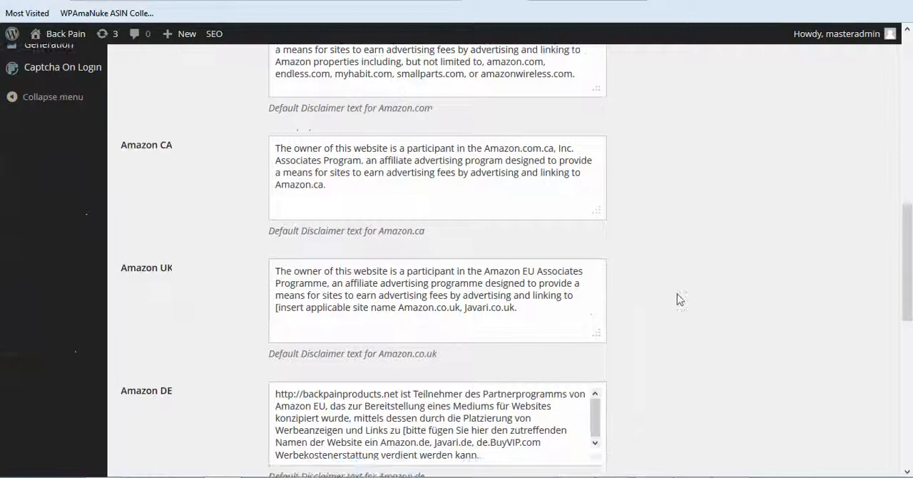
pyautogui.scroll(-2, 680, 300)
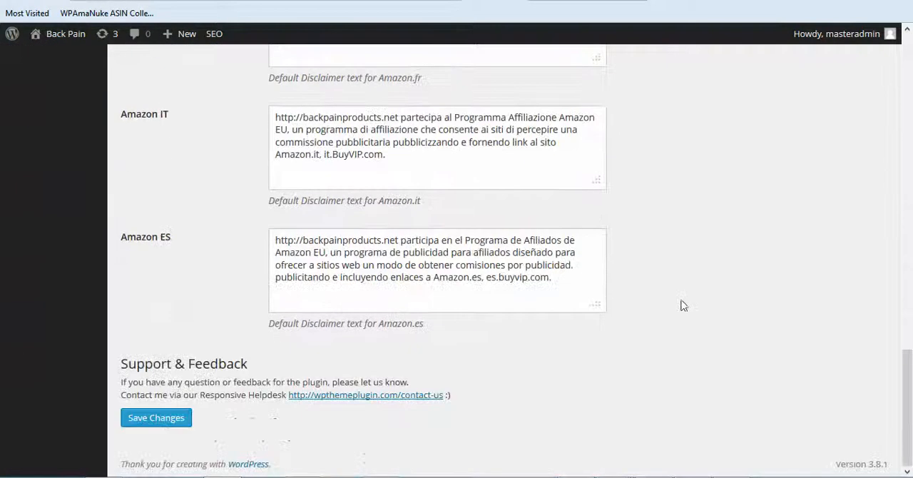
pyautogui.click(157, 418)
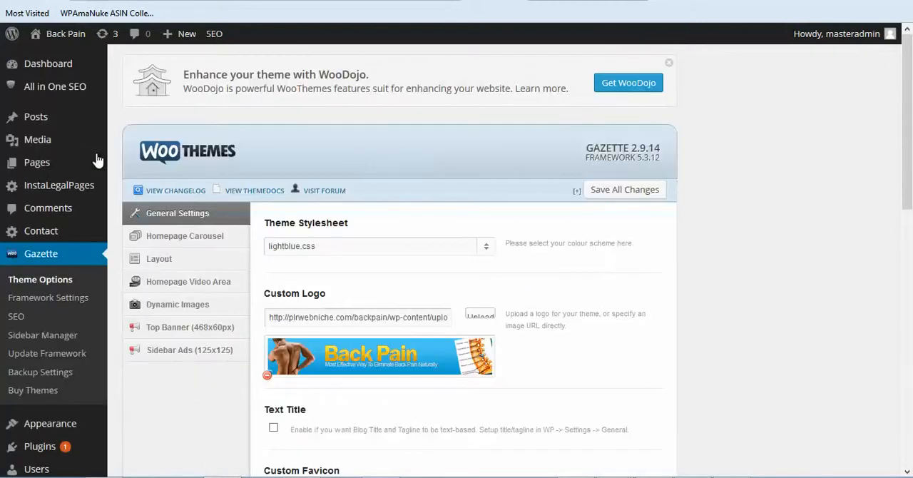
# Step: In the first Text widget of Sidebar Full Width, set the YouTube iframe height to 275 and save the widget
pyautogui.scroll(-5, 86, 186)
pyautogui.moveTo(50, 197)
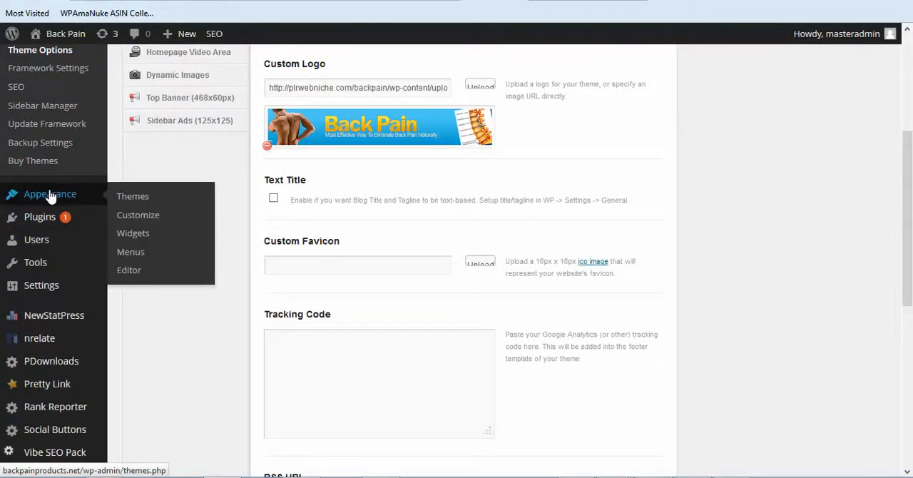
pyautogui.click(132, 239)
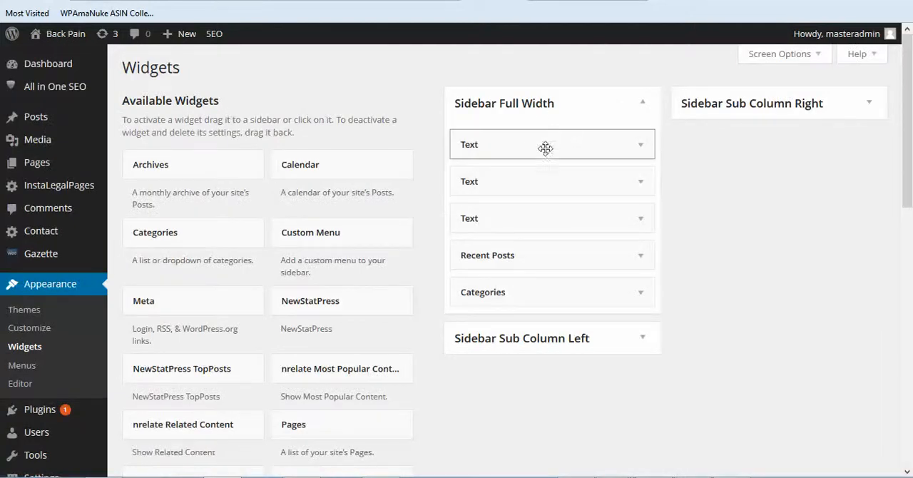
pyautogui.click(641, 146)
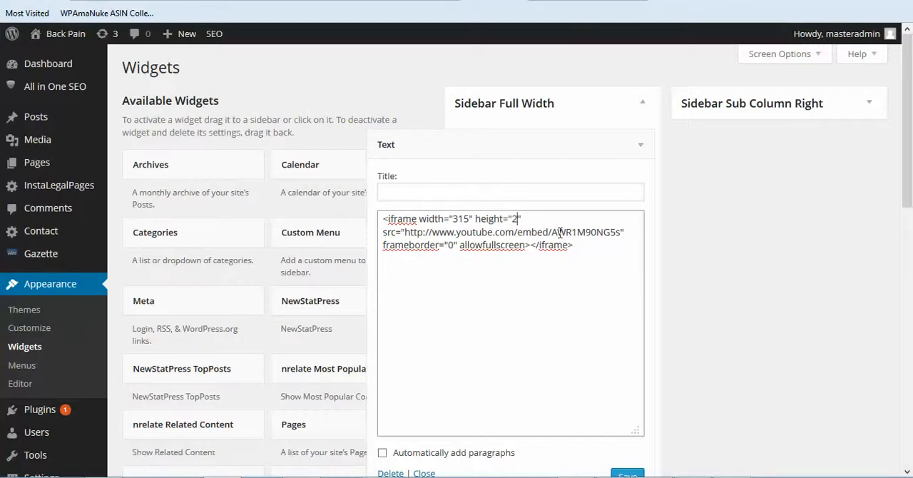
pyautogui.scroll(-2, 723, 235)
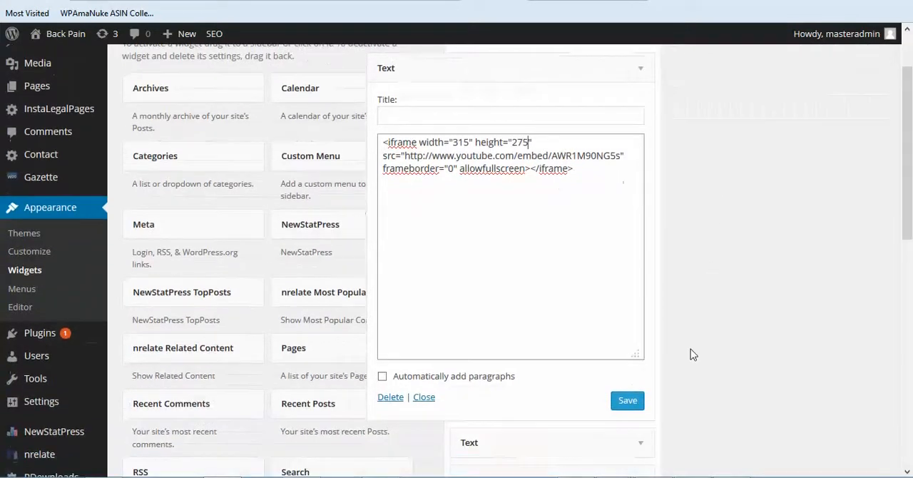
pyautogui.click(634, 403)
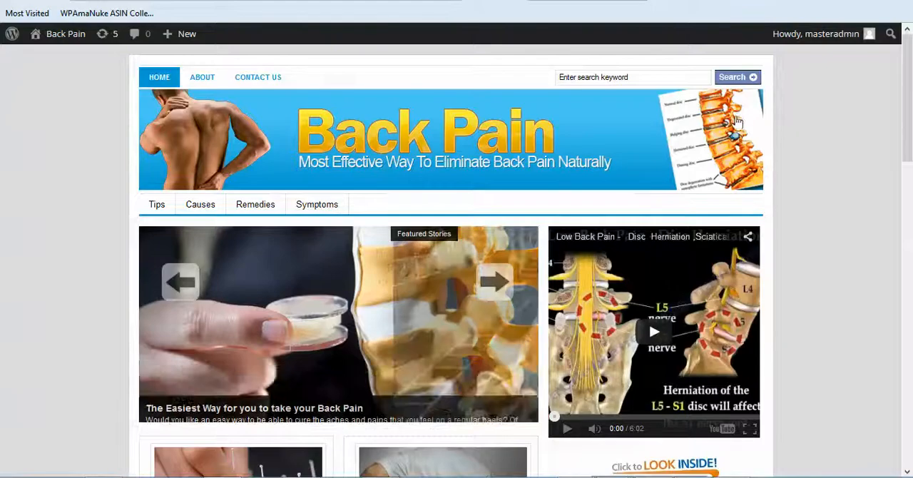
# Step: Check the resized sidebar video and the page navigation on the site's front page
pyautogui.scroll(-4, 662, 187)
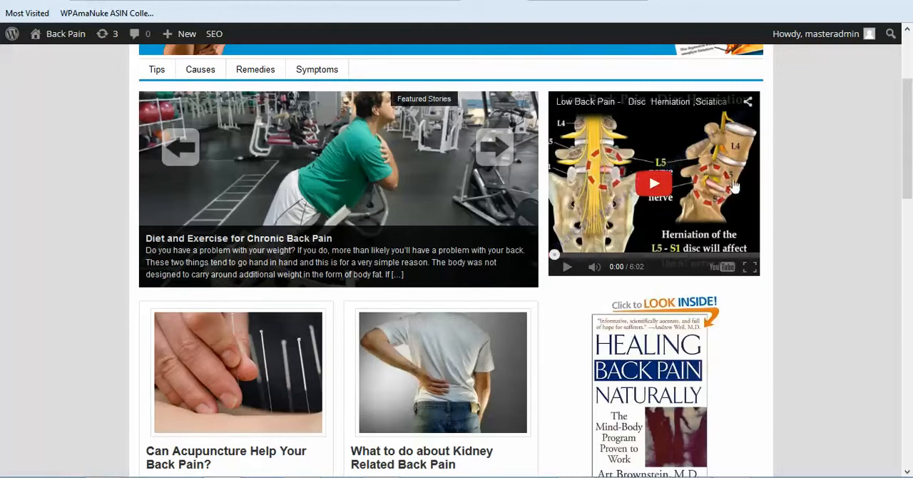
pyautogui.scroll(3, 845, 163)
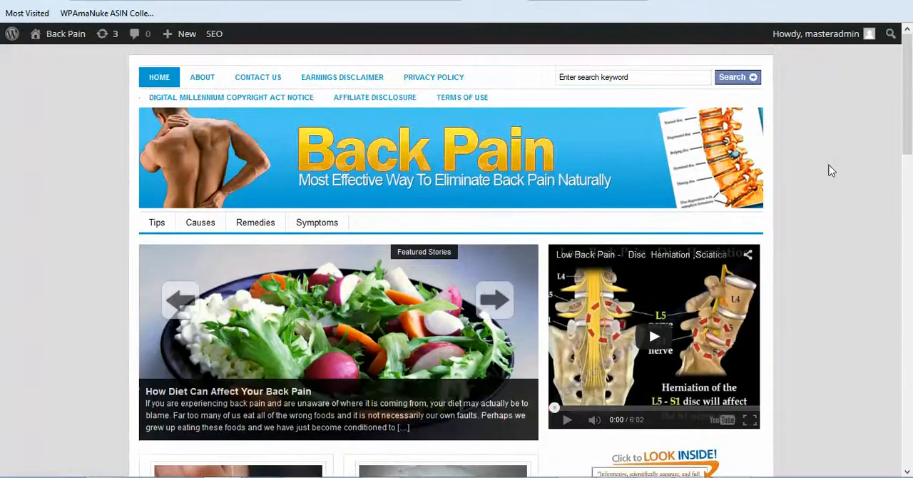
pyautogui.scroll(-3, 829, 168)
pyautogui.scroll(1, 832, 170)
pyautogui.scroll(2, 831, 171)
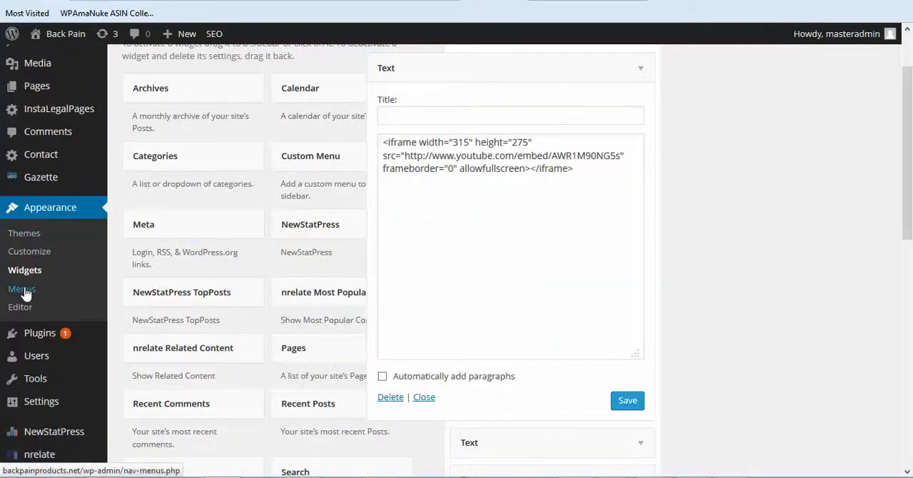
# Step: Open the menu editor and add the About, Contact us and Privacy Policy pages to the Primary menu
pyautogui.click(24, 291)
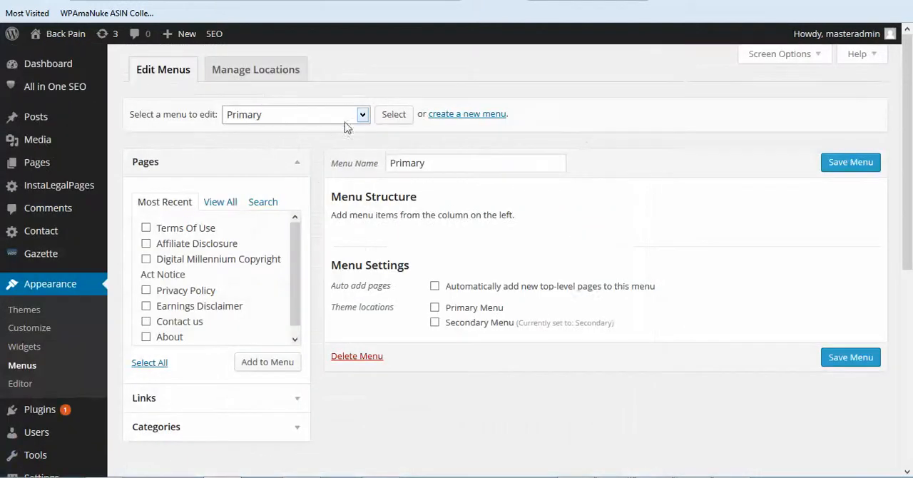
pyautogui.click(364, 116)
pyautogui.click(309, 131)
pyautogui.click(147, 323)
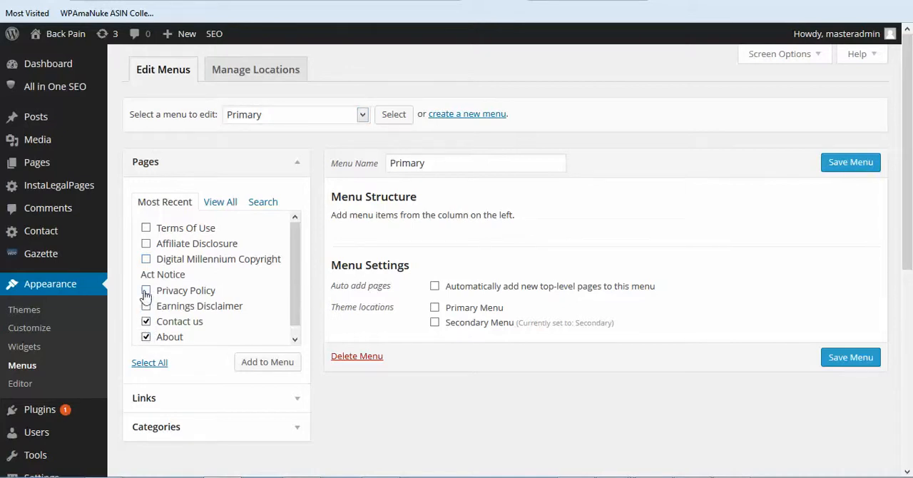
pyautogui.scroll(-1, 288, 225)
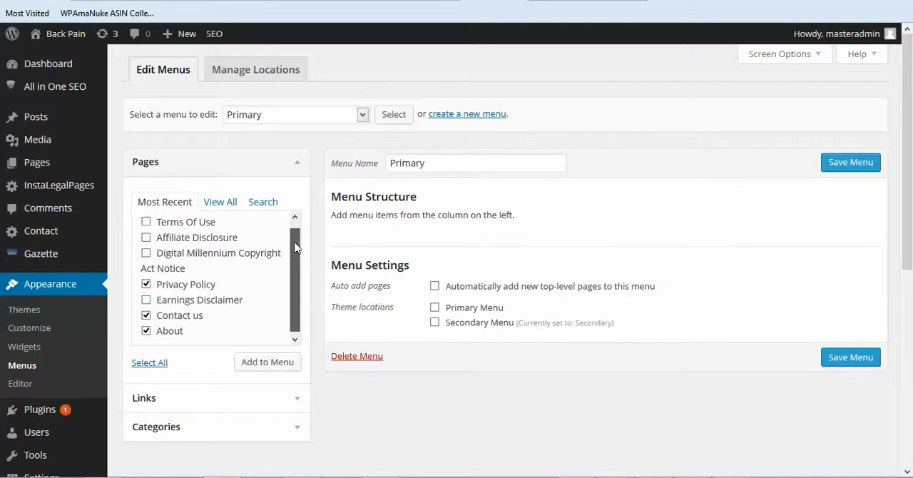
pyautogui.click(266, 362)
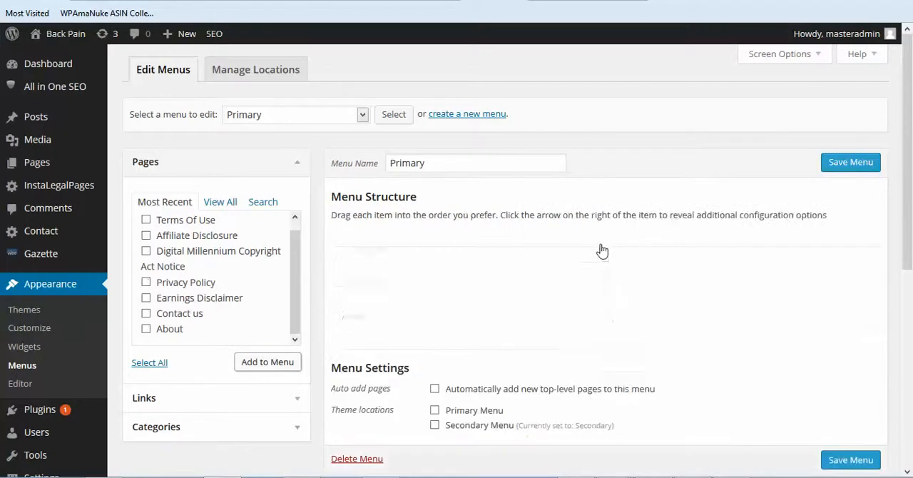
# Step: Order the Primary menu as About, Contact us, Privacy Policy, assign it to the Primary Menu location and save it
pyautogui.moveTo(438, 322); pyautogui.dragTo(435, 249)
pyautogui.moveTo(416, 319); pyautogui.dragTo(417, 279)
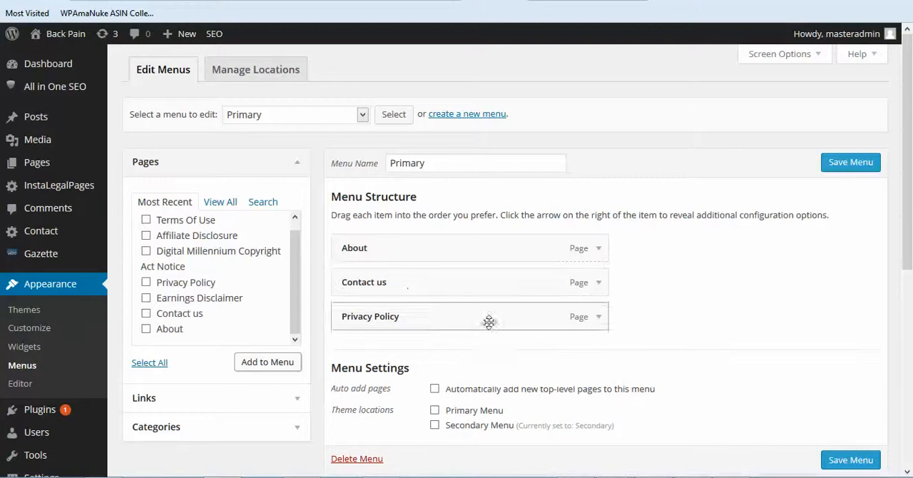
pyautogui.click(434, 411)
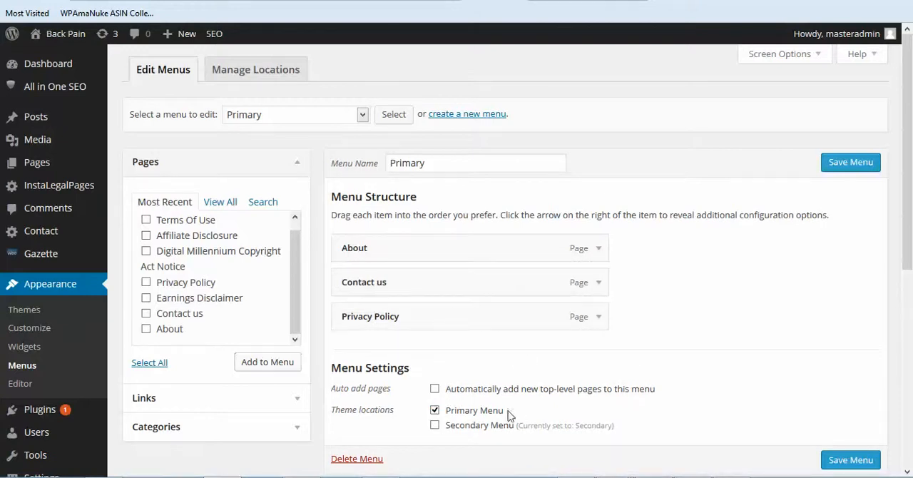
pyautogui.click(846, 170)
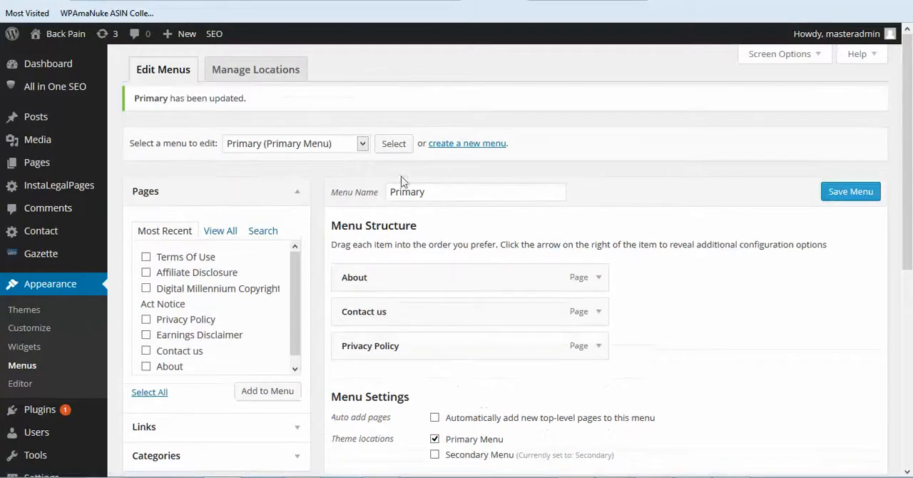
# Step: Load the Secondary menu for editing and review its category items and theme location
pyautogui.click(362, 144)
pyautogui.click(307, 174)
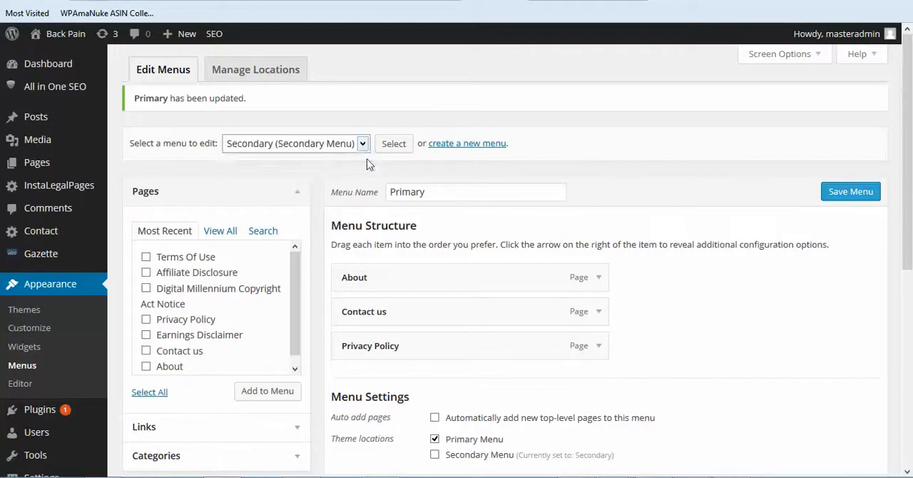
pyautogui.click(392, 144)
pyautogui.scroll(-2, 650, 149)
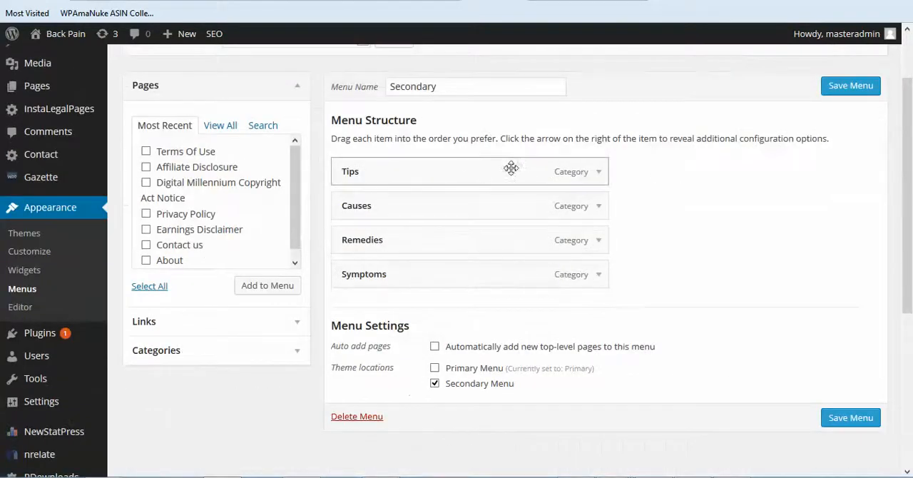
pyautogui.scroll(2, 669, 179)
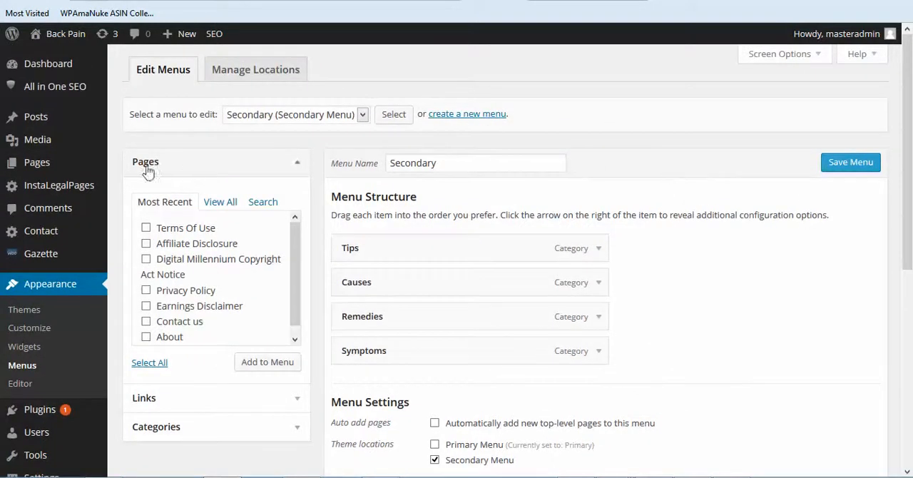
# Step: Open the post categories and add a new top-level category named Product Reviews
pyautogui.moveTo(35, 116)
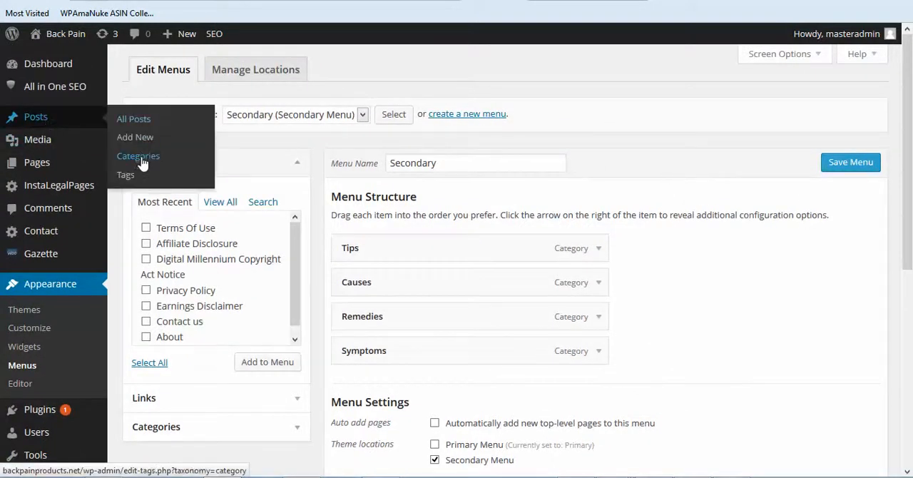
pyautogui.click(142, 162)
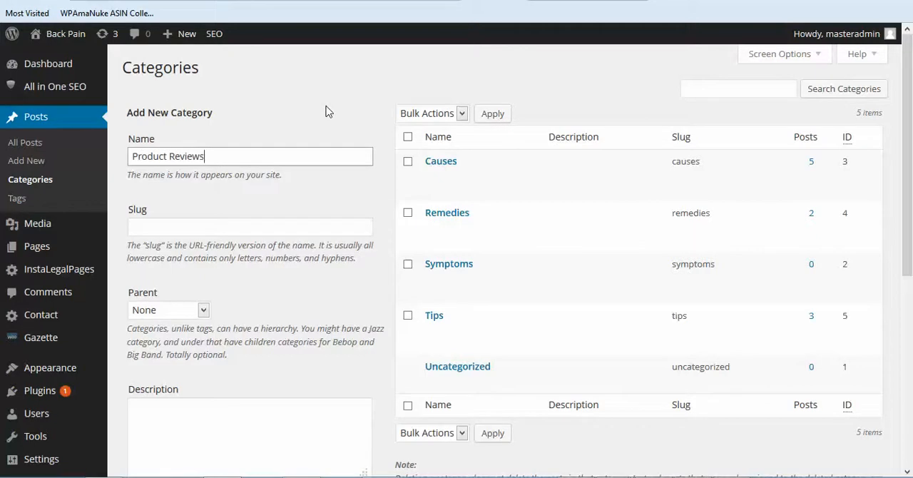
pyautogui.scroll(-3, 314, 191)
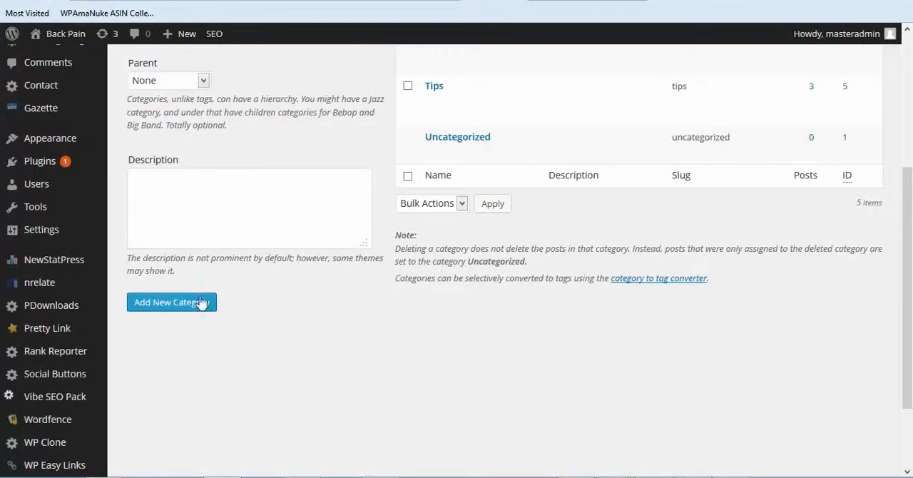
pyautogui.scroll(3, 332, 327)
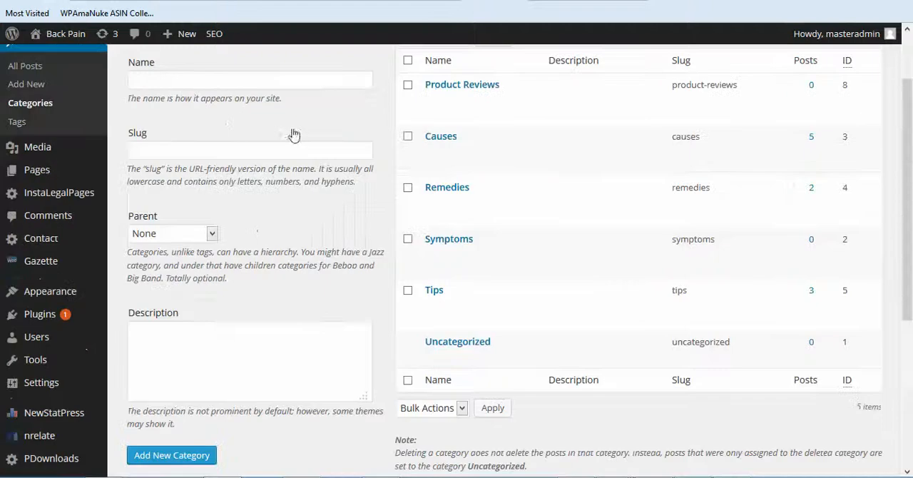
# Step: Open the list of contact forms and review the existing form and its shortcode
pyautogui.moveTo(62, 248)
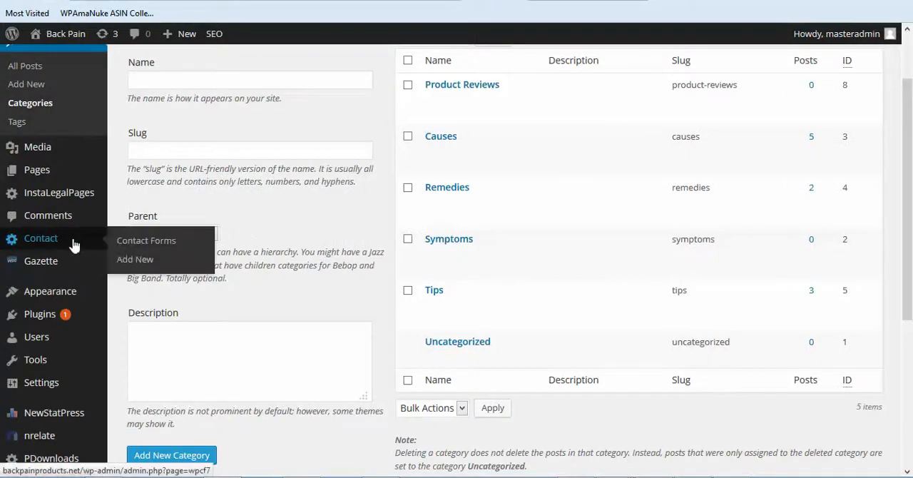
pyautogui.click(145, 244)
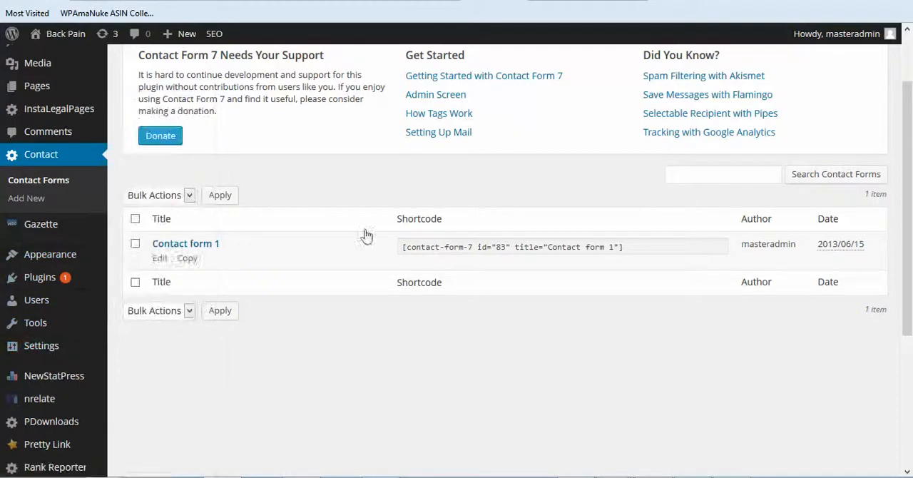
pyautogui.scroll(-2, 328, 281)
pyautogui.scroll(2, 311, 282)
pyautogui.scroll(-1, 265, 295)
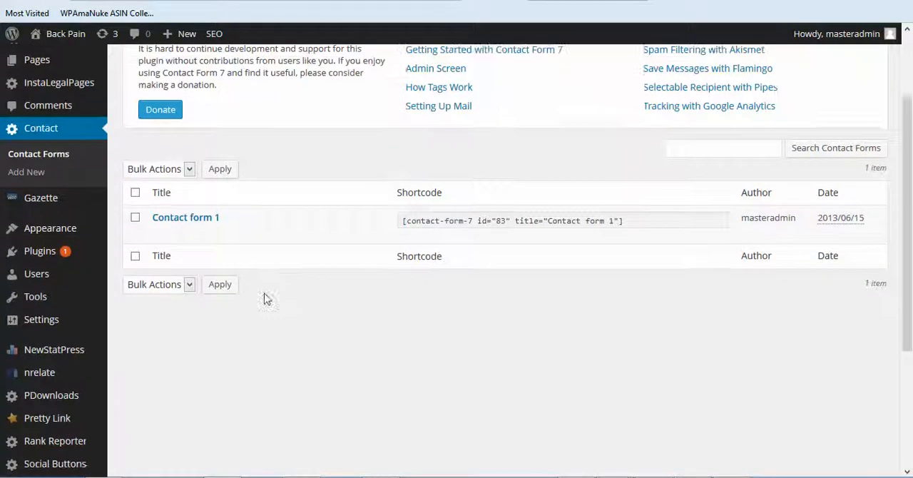
pyautogui.scroll(-2, 264, 298)
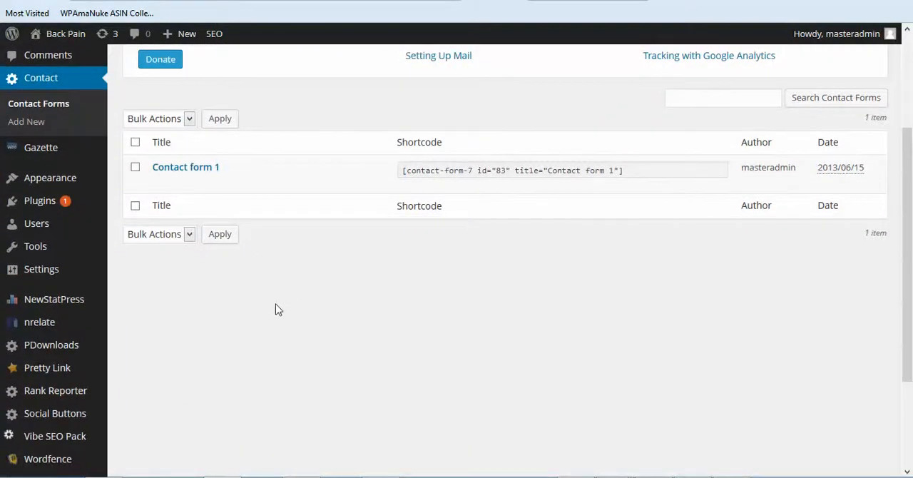